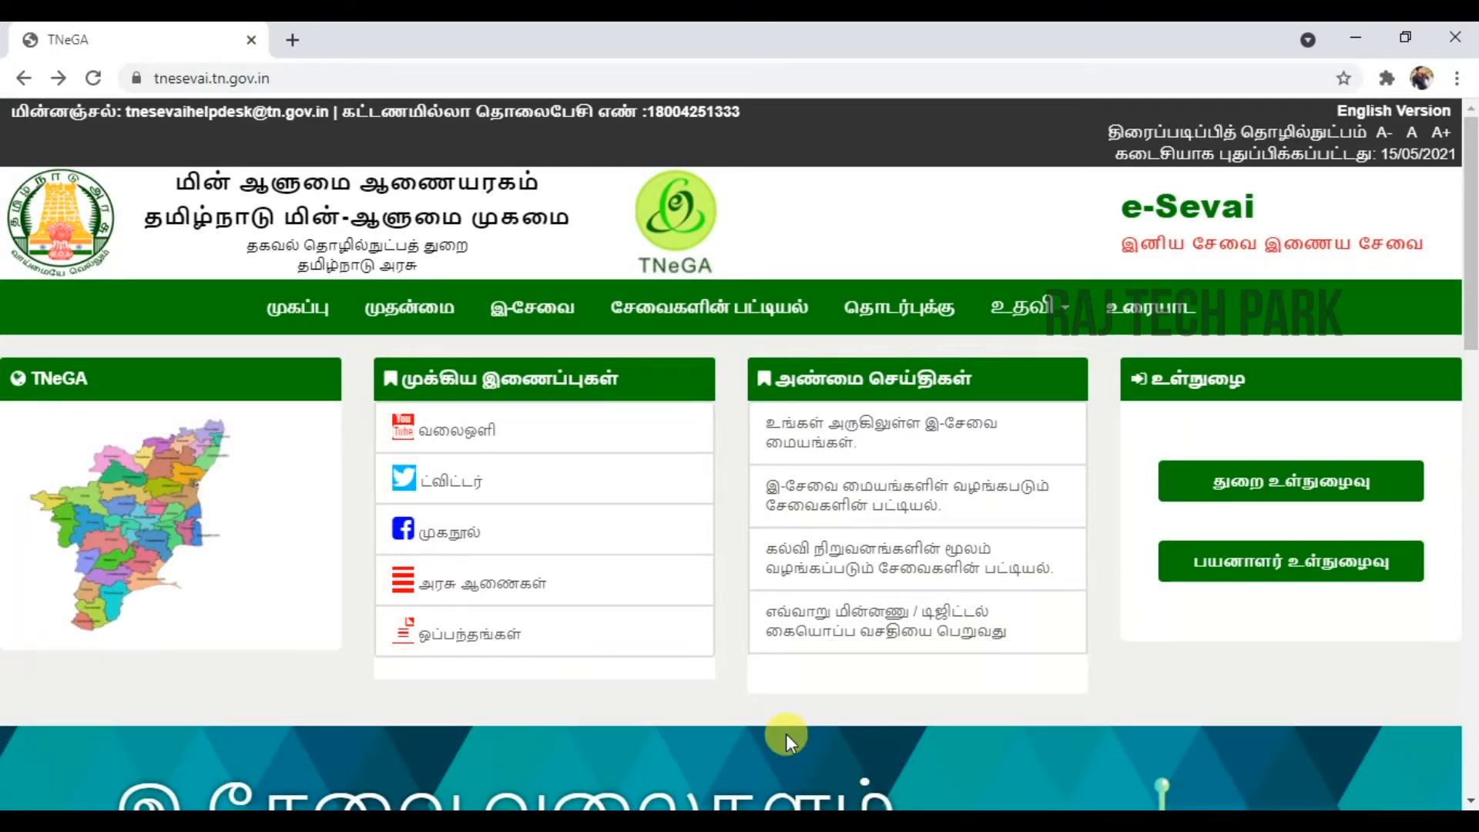
Step: Return to Google, search for tnesevai, and open the official TNeGA e-Sevai result
{"action": "left_click", "coordinate": [25, 77]}
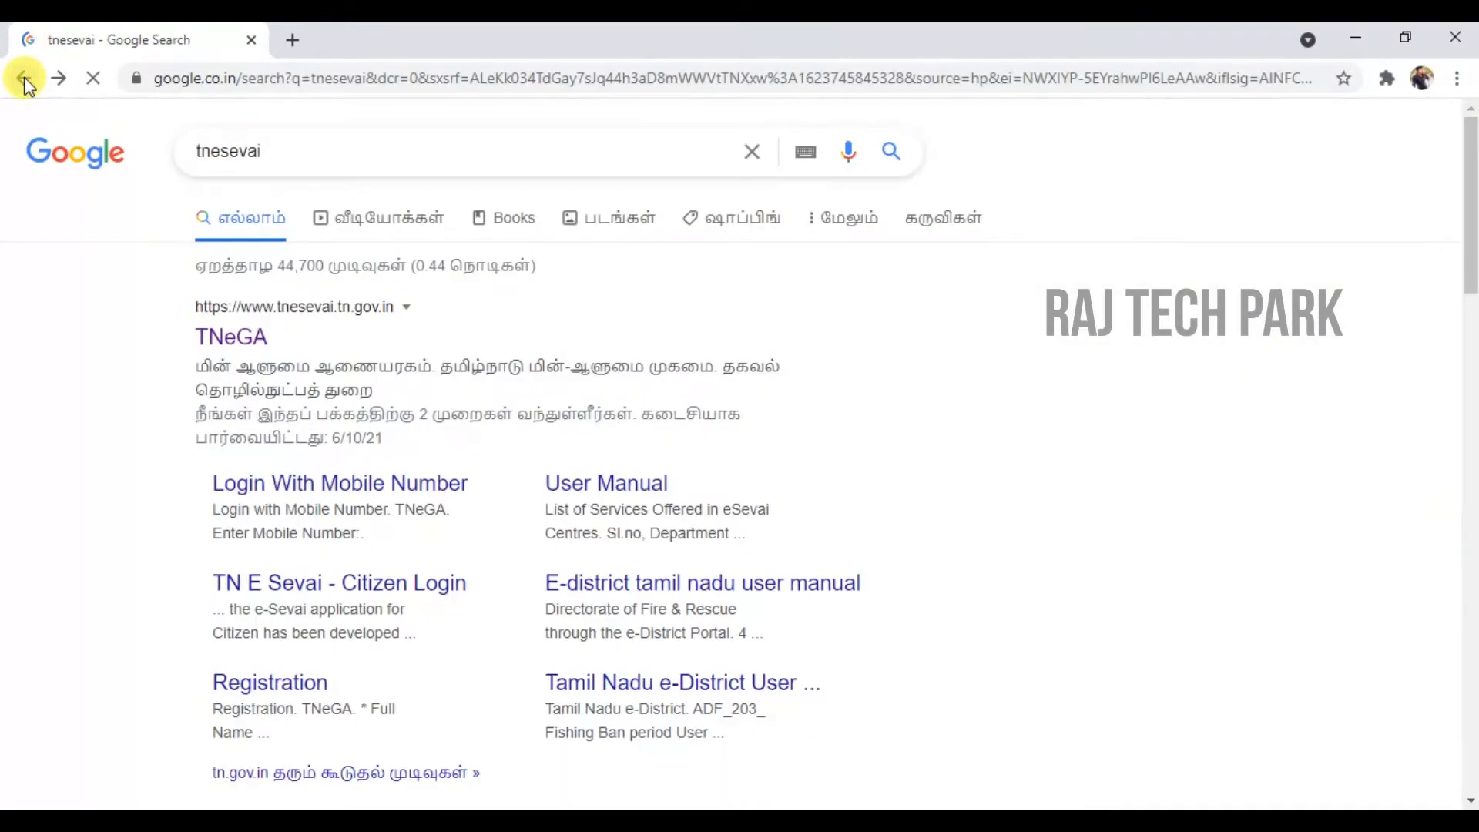
{"action": "left_click", "coordinate": [25, 78]}
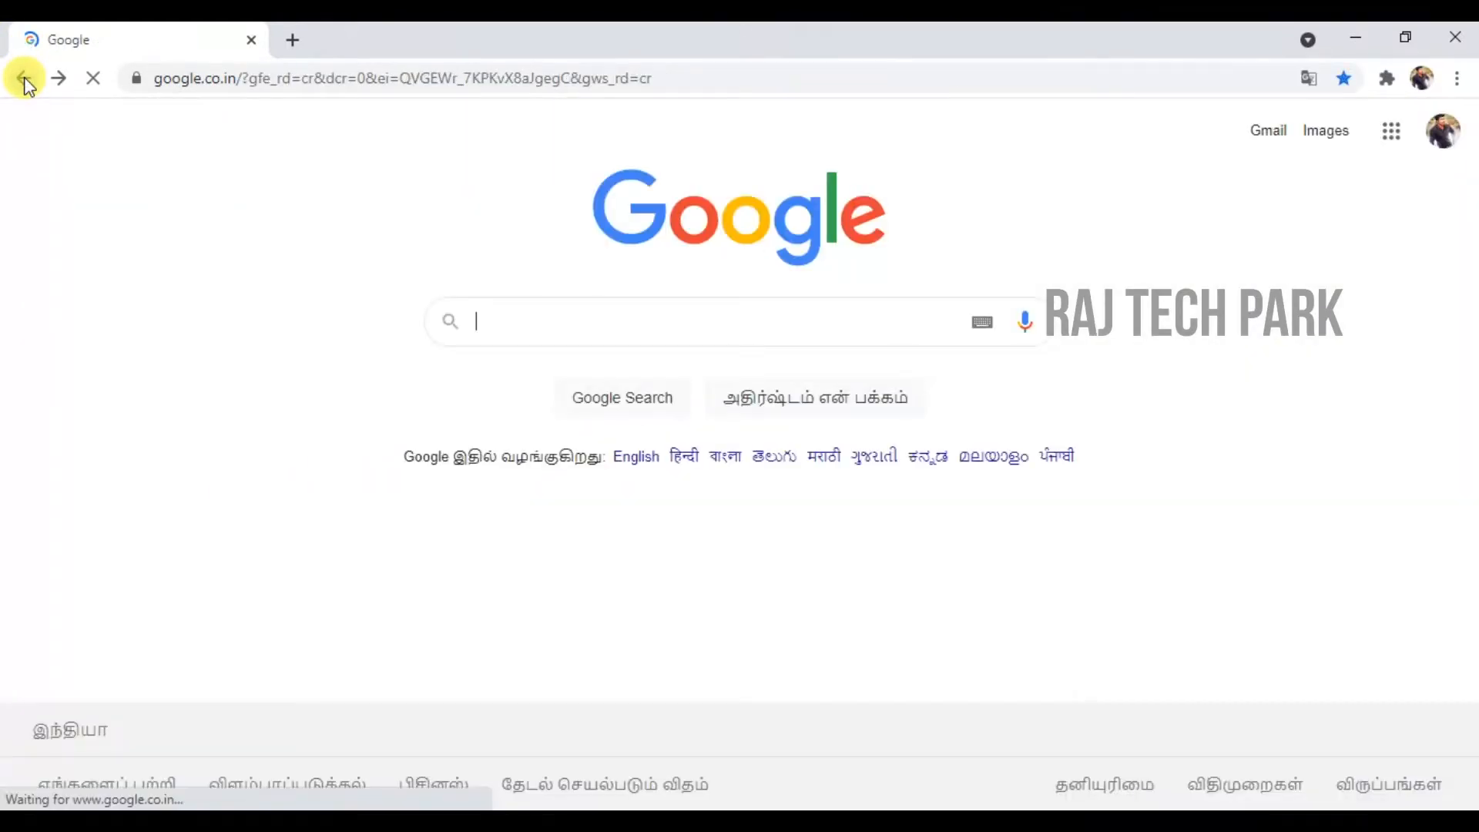
{"action": "type", "text": "tnse"}
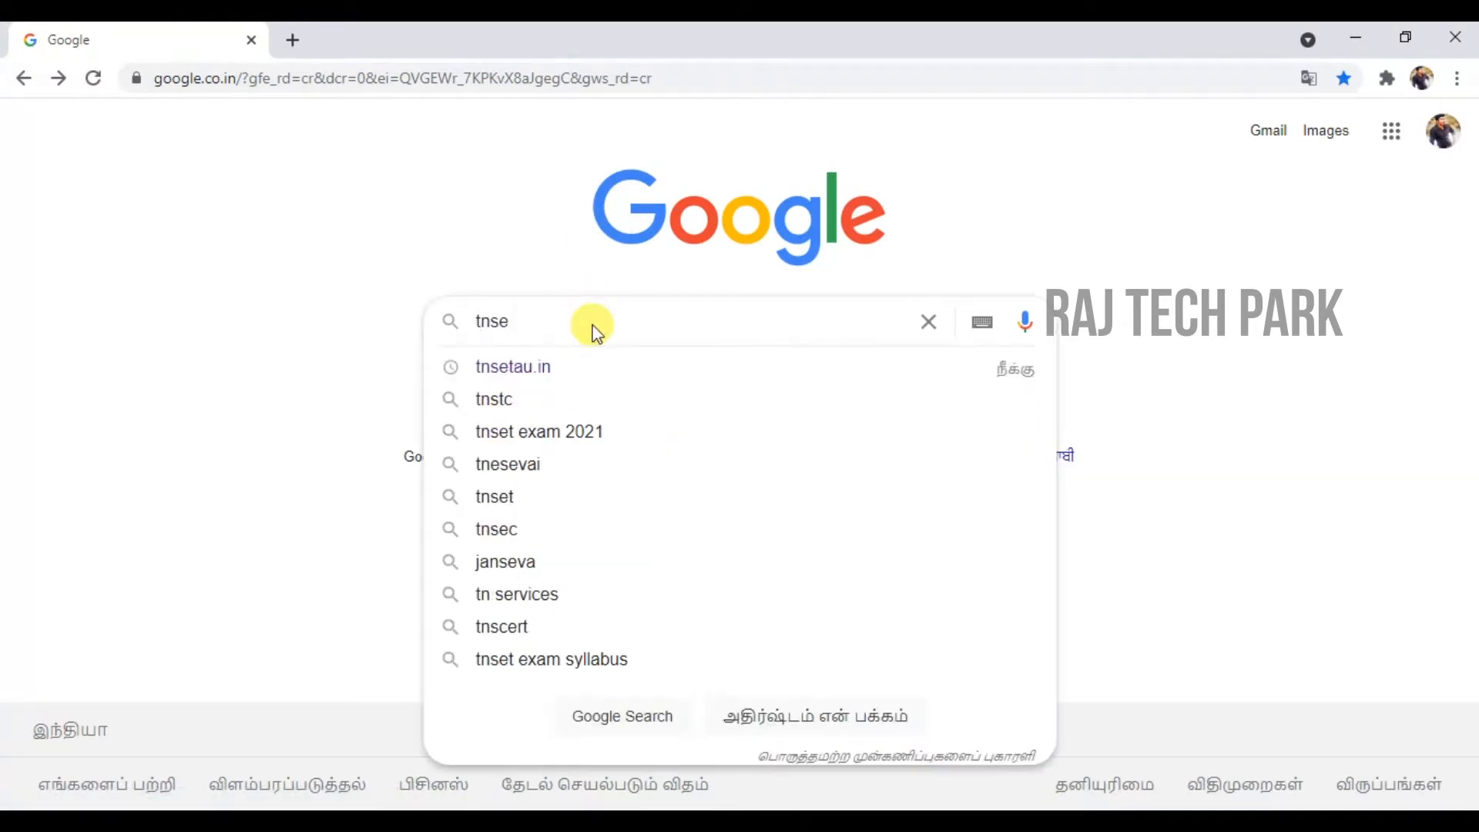
{"action": "type", "text": "va"}
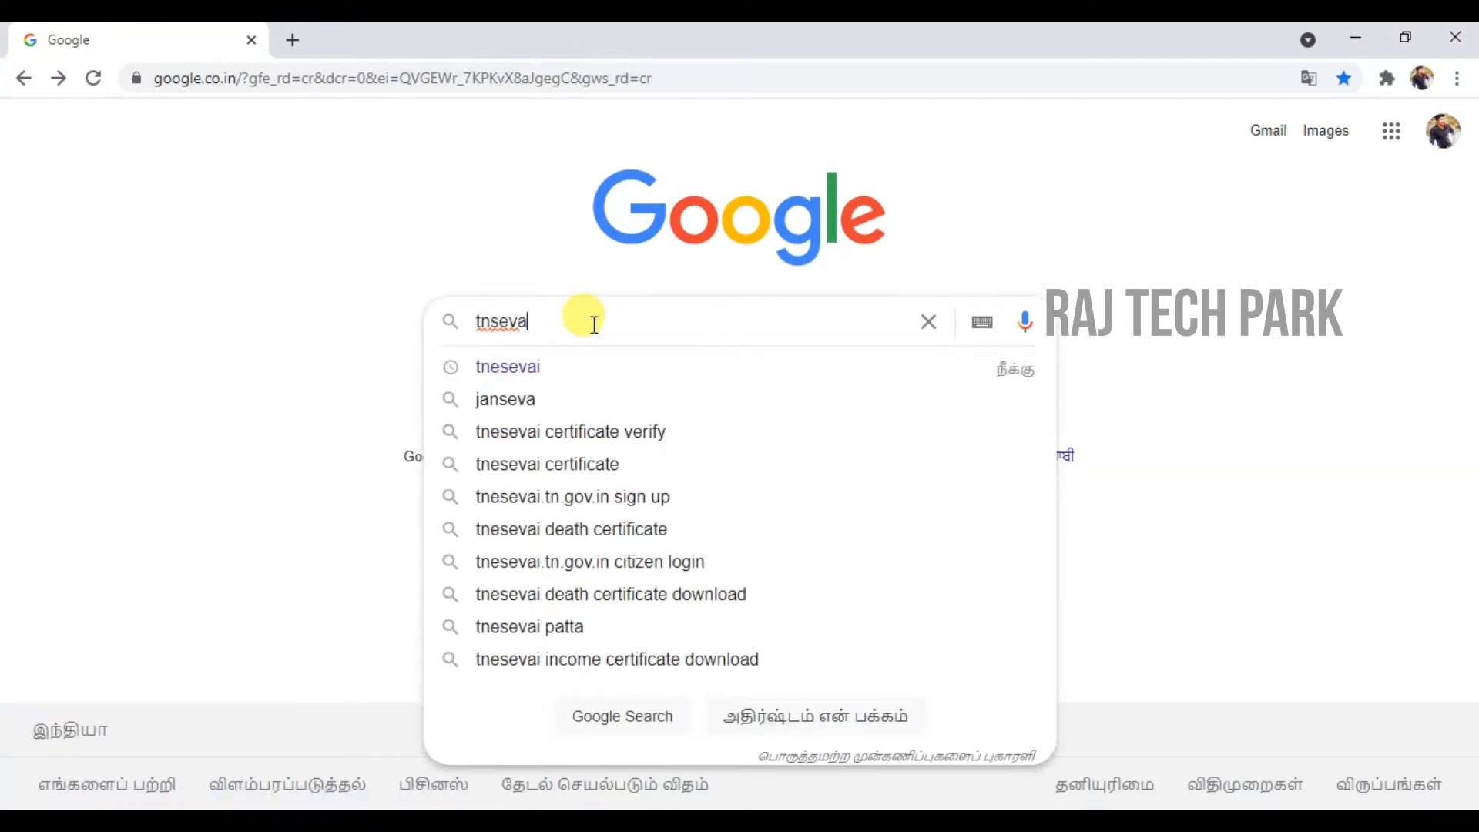
{"action": "left_click", "coordinate": [580, 363]}
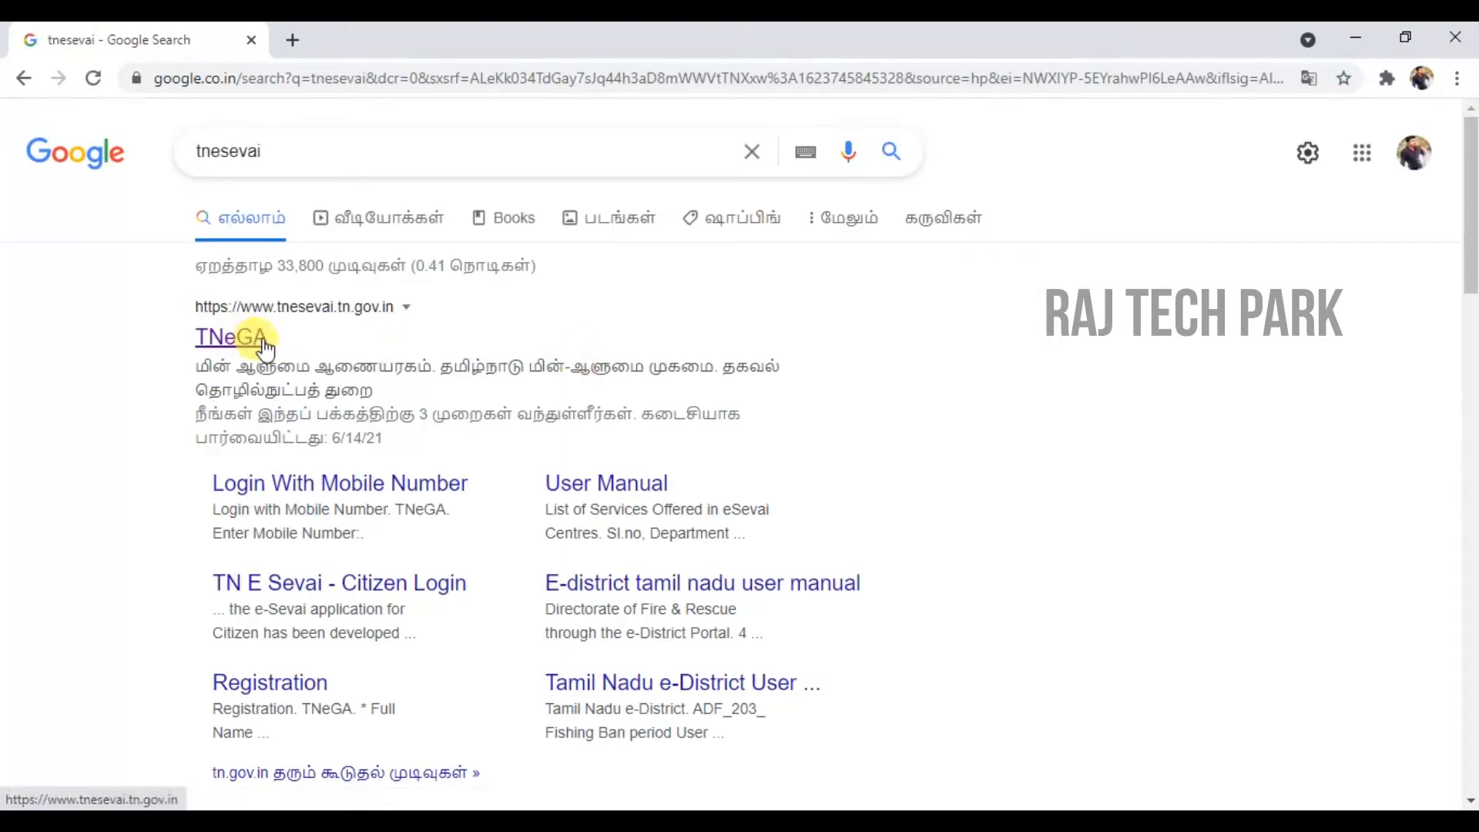
{"action": "left_click", "coordinate": [261, 346]}
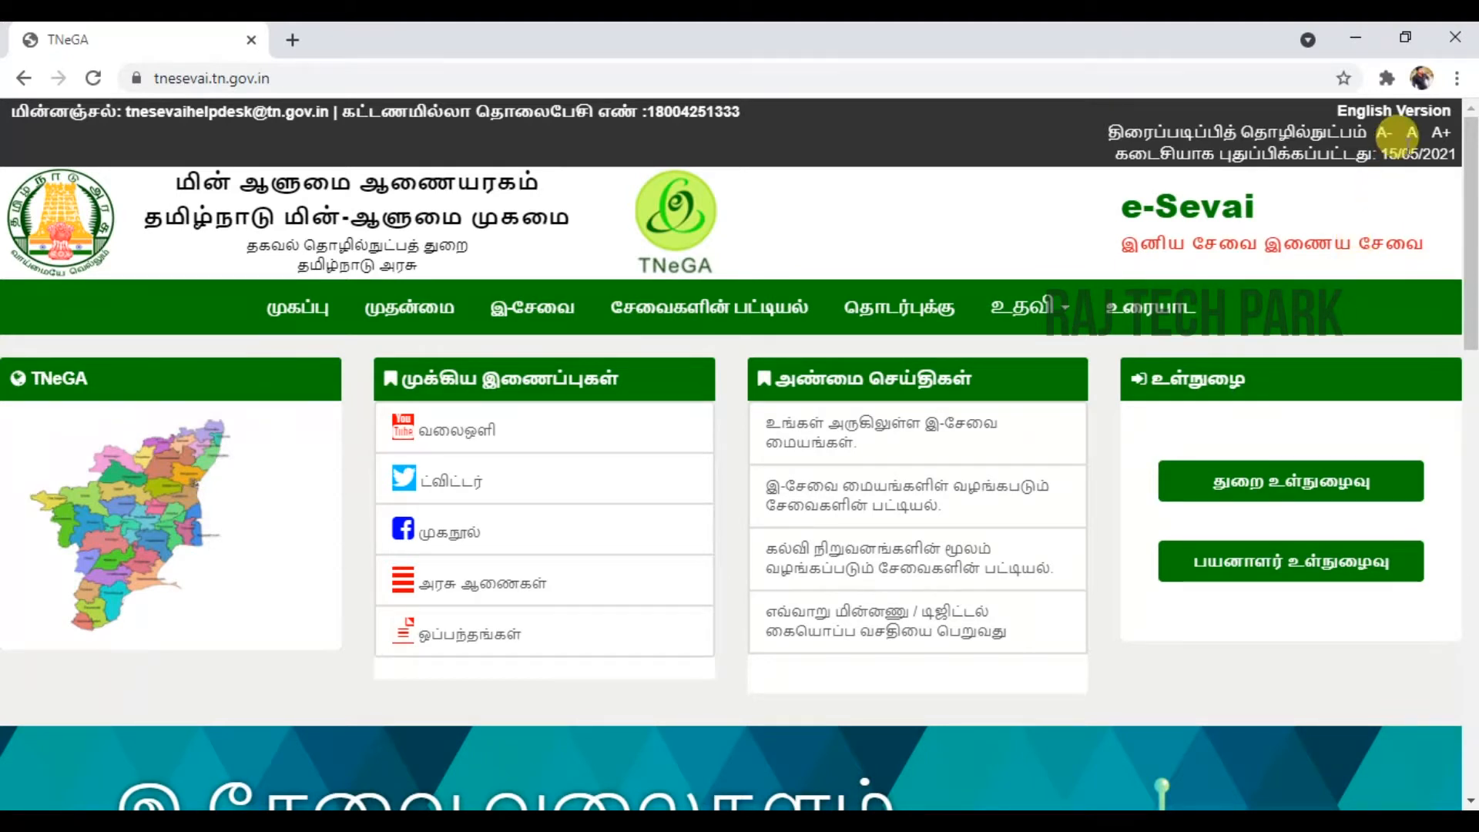
Step: Switch the site to English and back to Tamil, then open the Citizen Login page
{"action": "left_click", "coordinate": [1387, 117]}
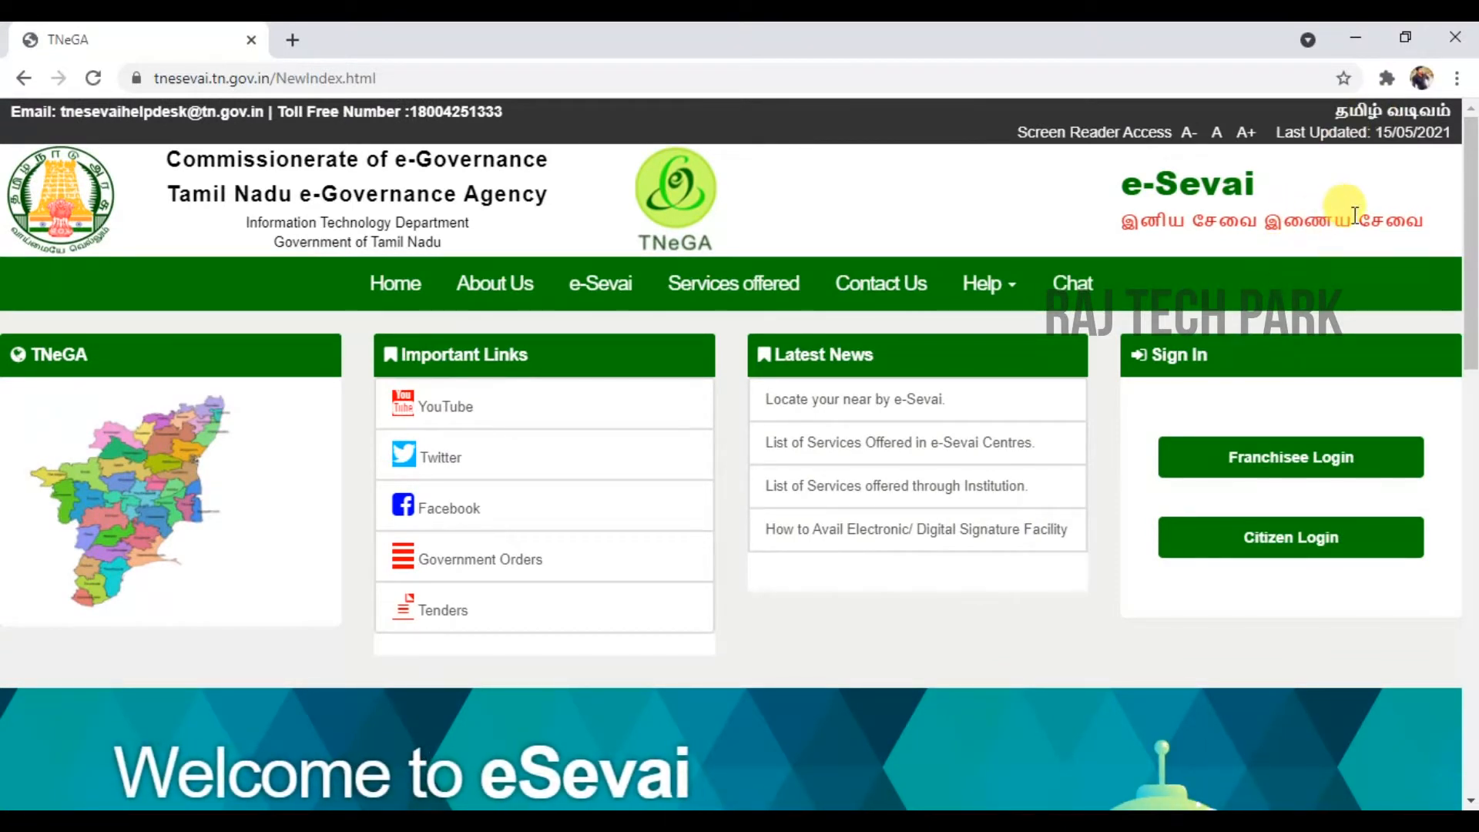
{"action": "left_click", "coordinate": [1418, 116]}
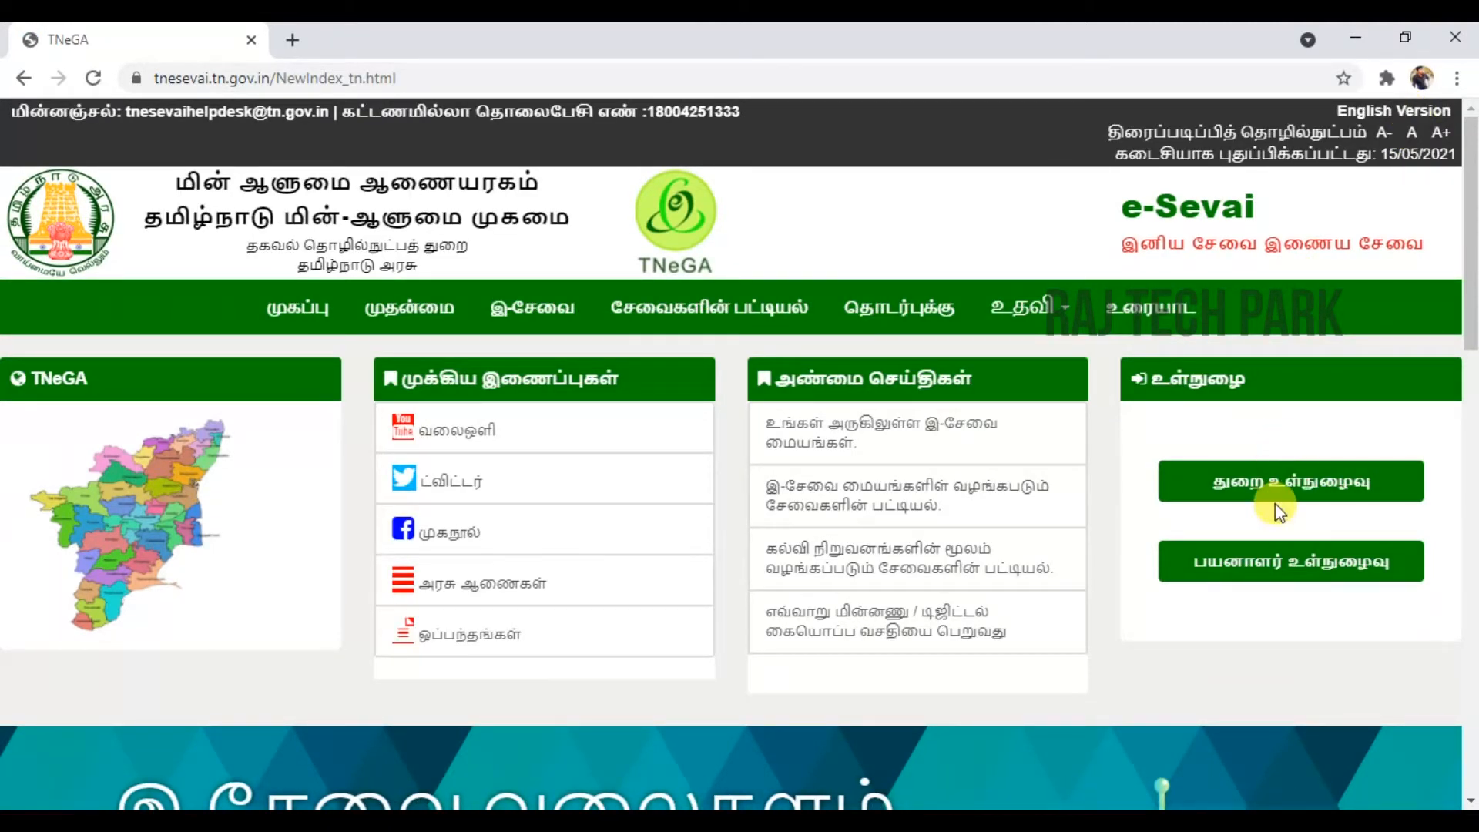
{"action": "left_click", "coordinate": [1315, 570]}
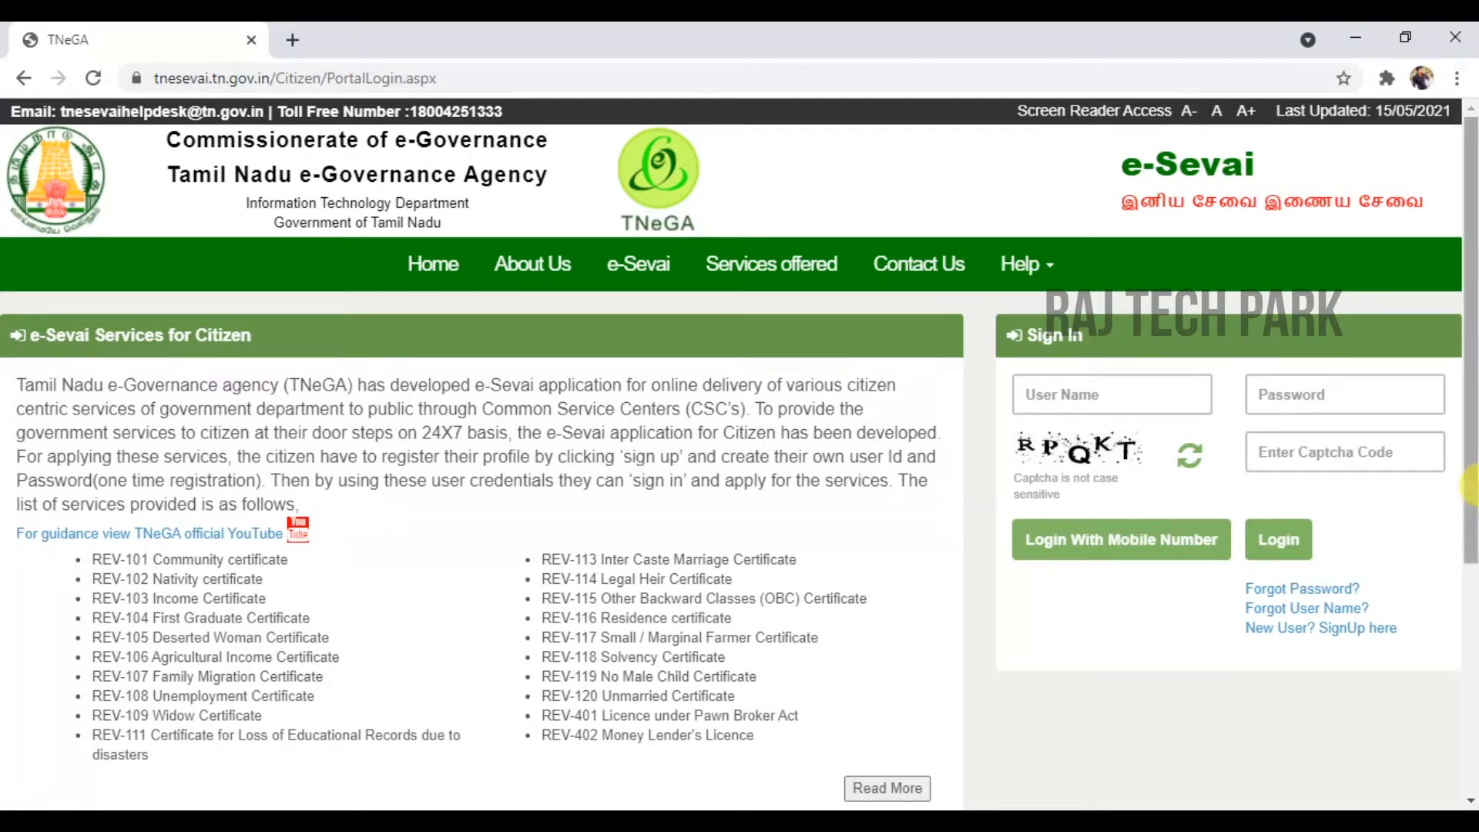
{"action": "left_click_drag", "start_coordinate": [1472, 487], "coordinate": [1471, 525]}
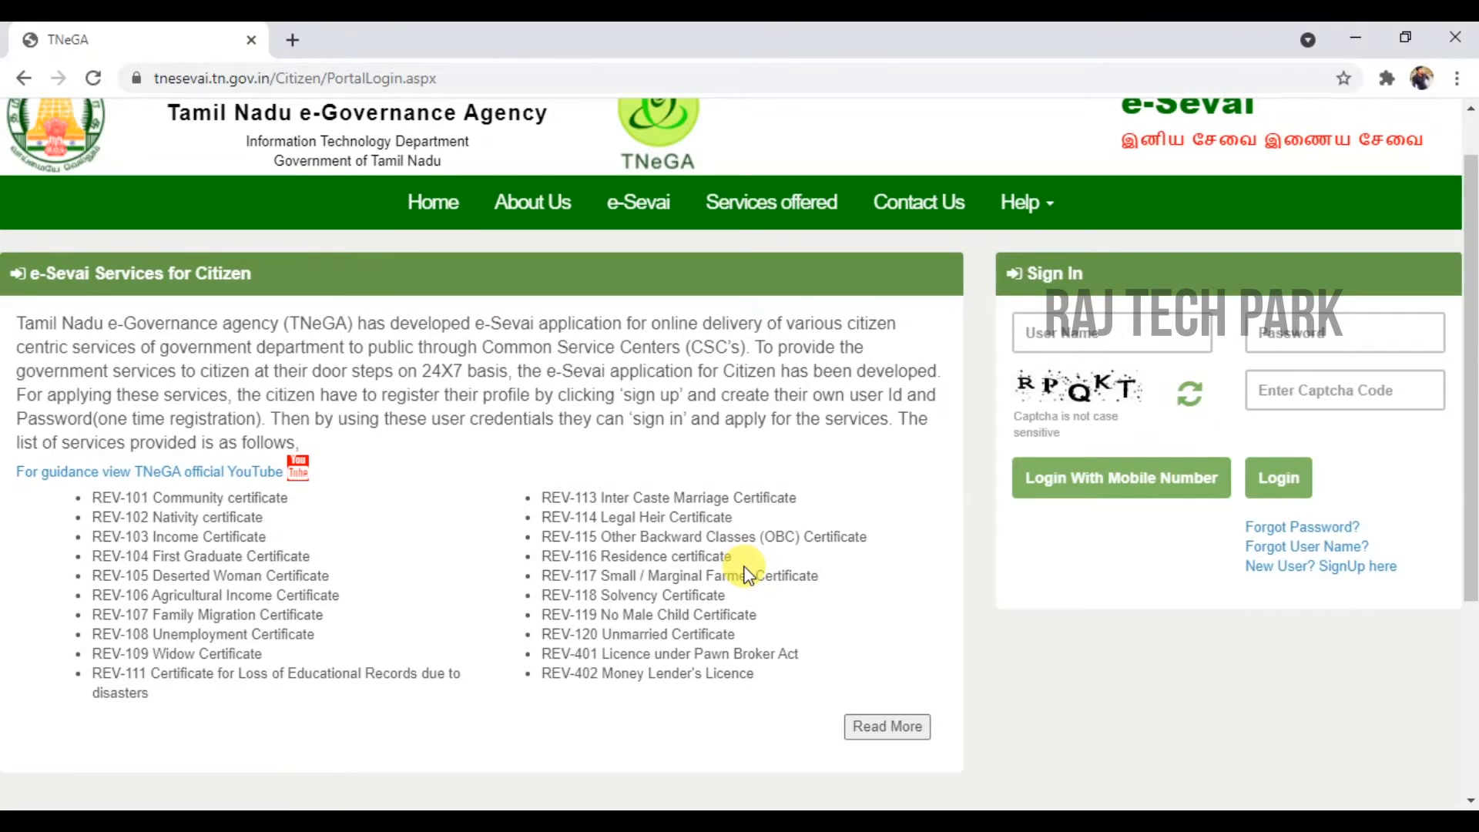
{"action": "left_click", "coordinate": [1201, 335]}
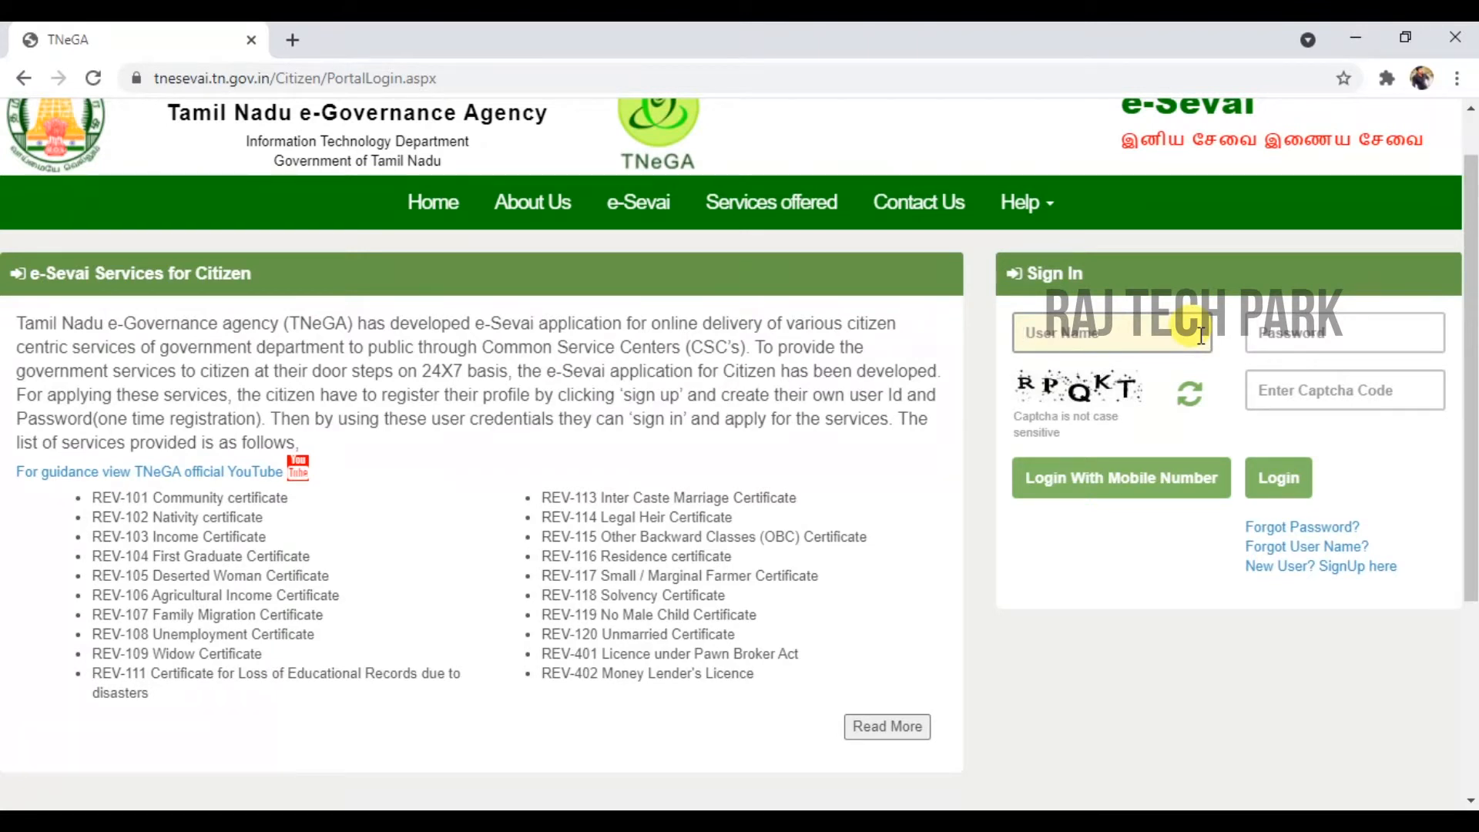
{"action": "scroll", "coordinate": [1470, 347], "scroll_direction": "up", "scroll_amount": 1}
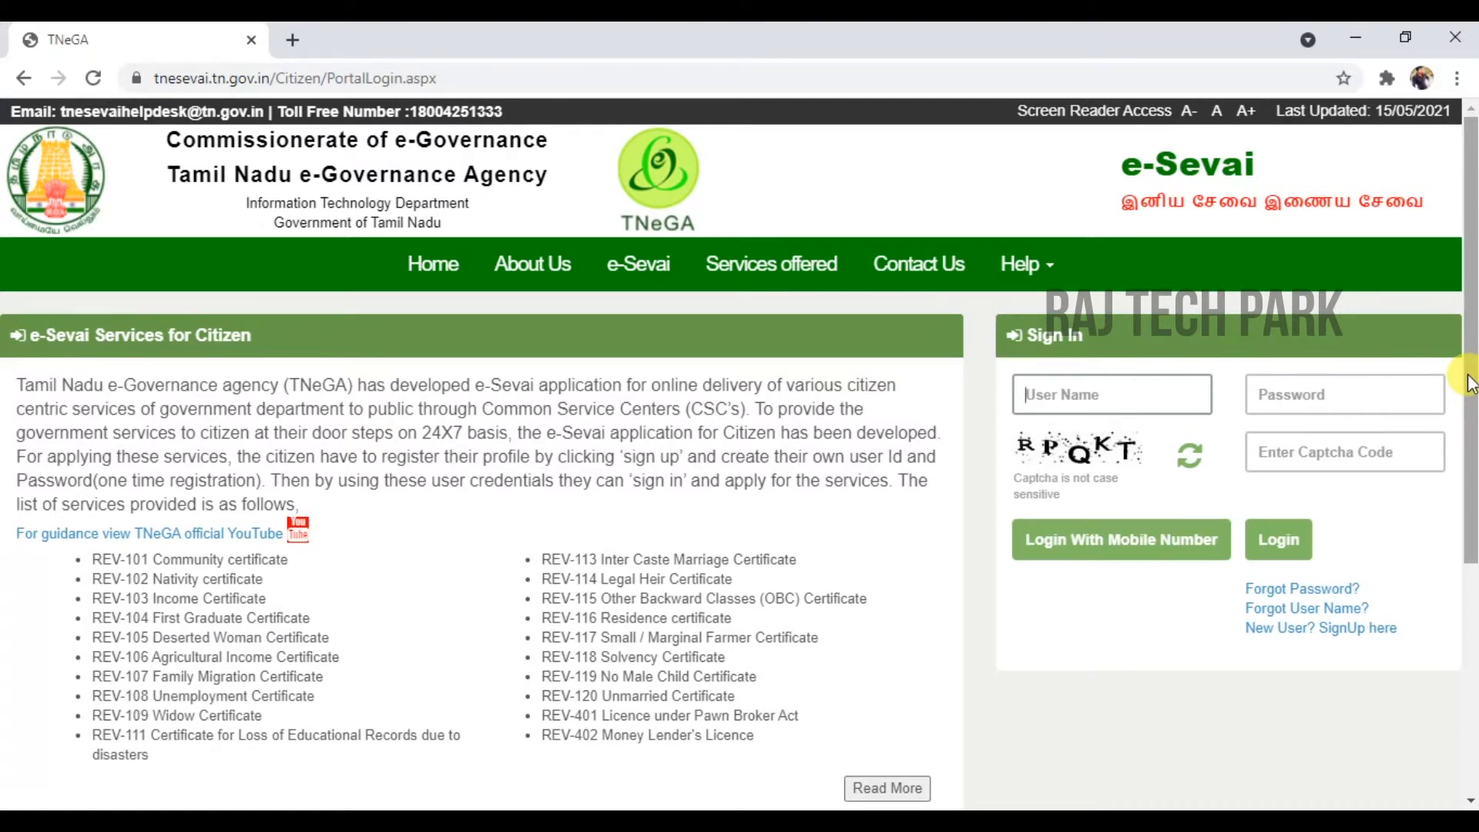
Step: Sign in with the citizen's user name, account password and the captcha code shown
{"action": "left_click", "coordinate": [1062, 394]}
{"action": "type", "text": "R"}
{"action": "type", "text": "fraj"}
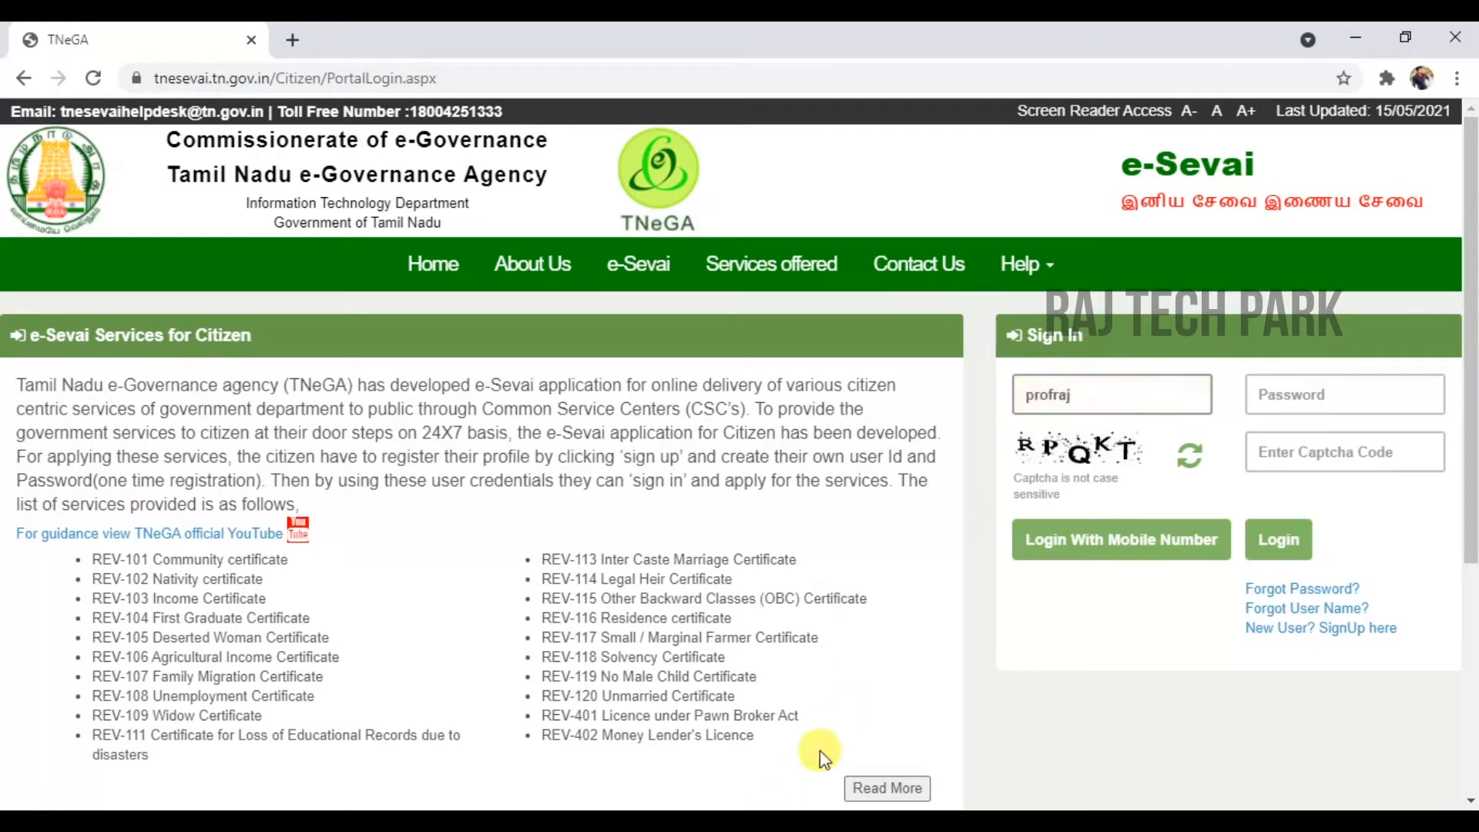
{"action": "left_click", "coordinate": [1285, 395]}
{"action": "type", "text": "******"}
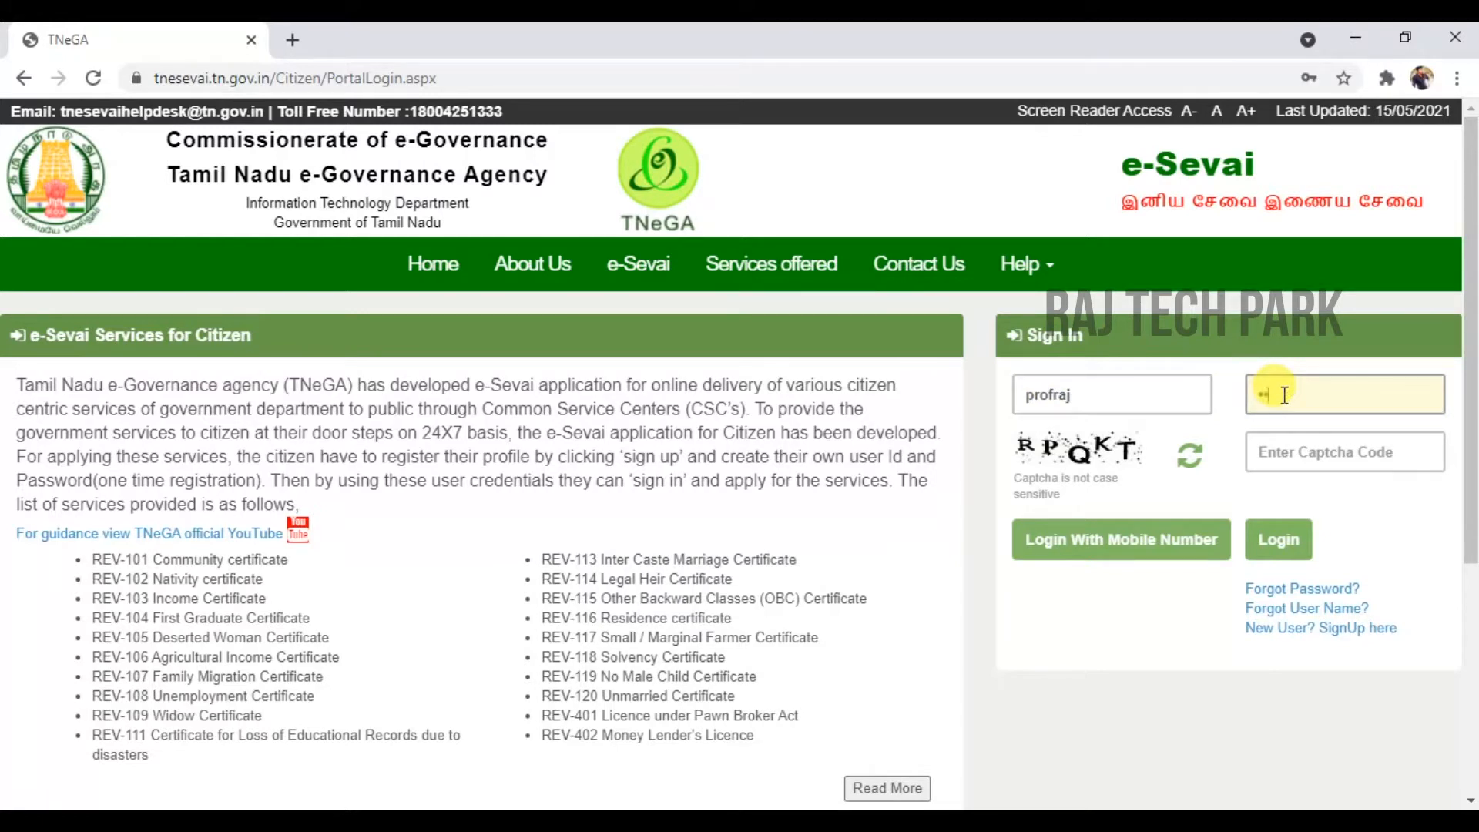
{"action": "type", "text": "********"}
{"action": "left_click", "coordinate": [1301, 456]}
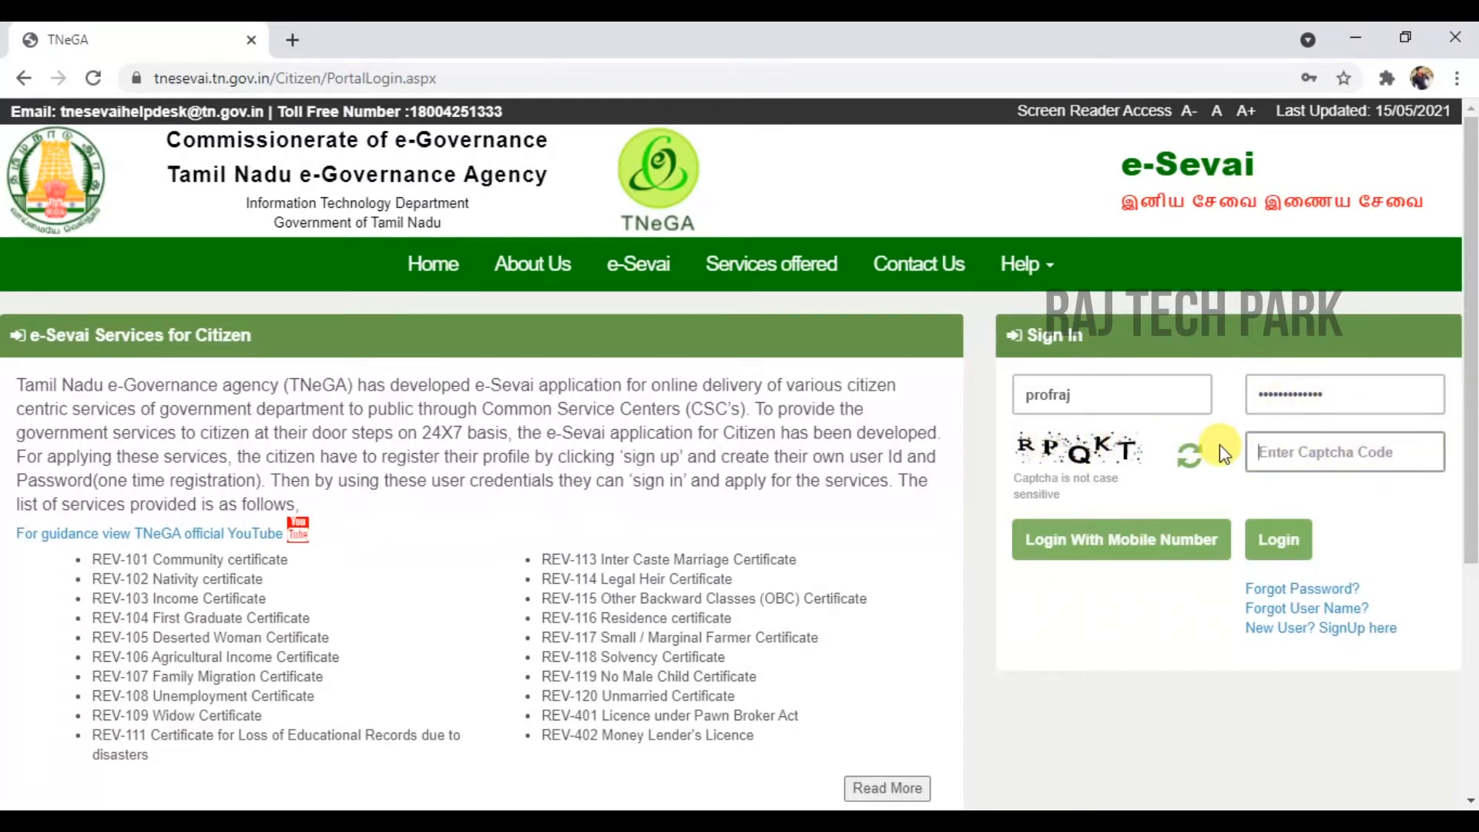
{"action": "type", "text": "RP"}
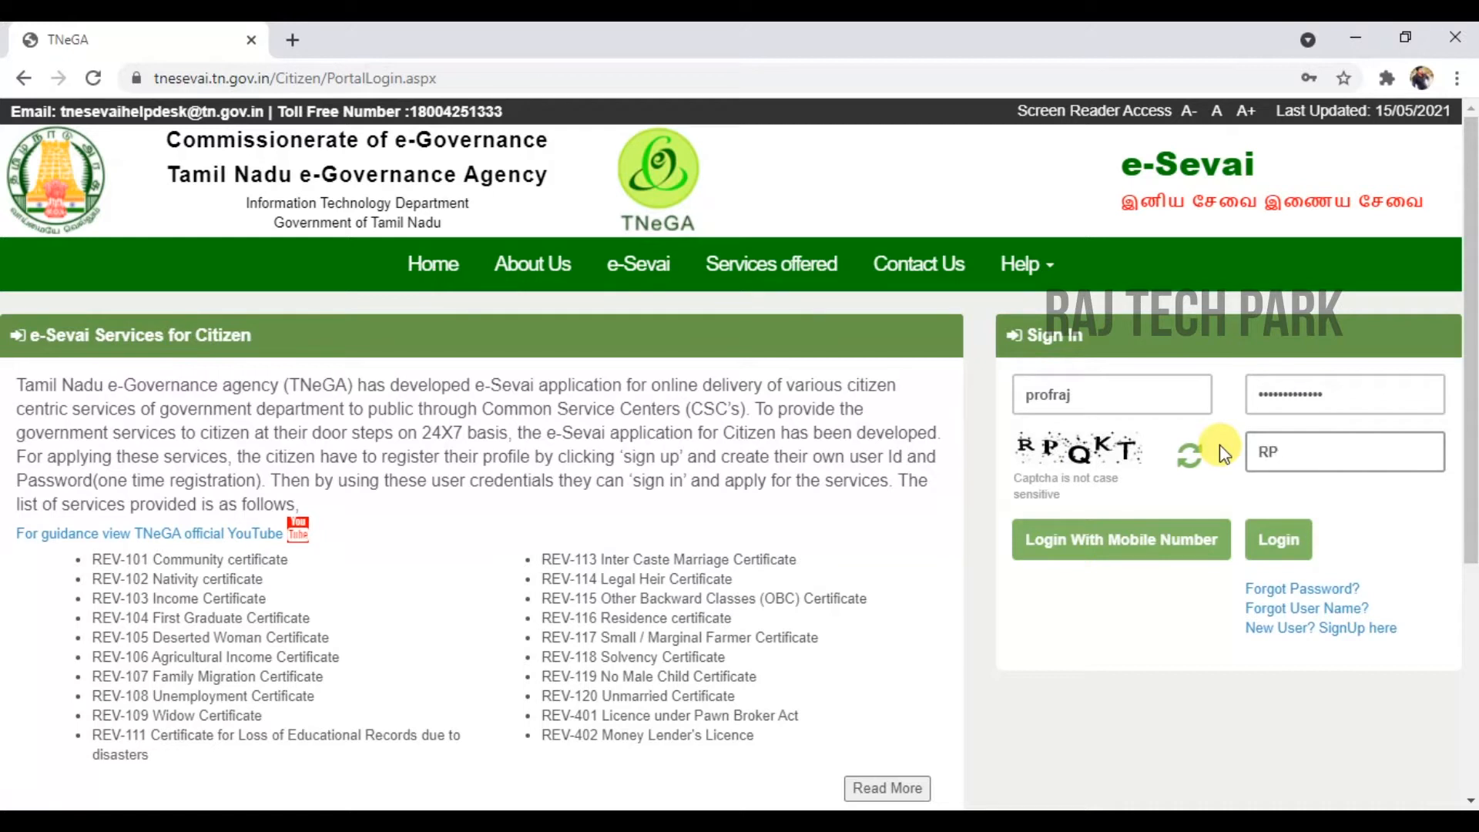
{"action": "type", "text": "QKT"}
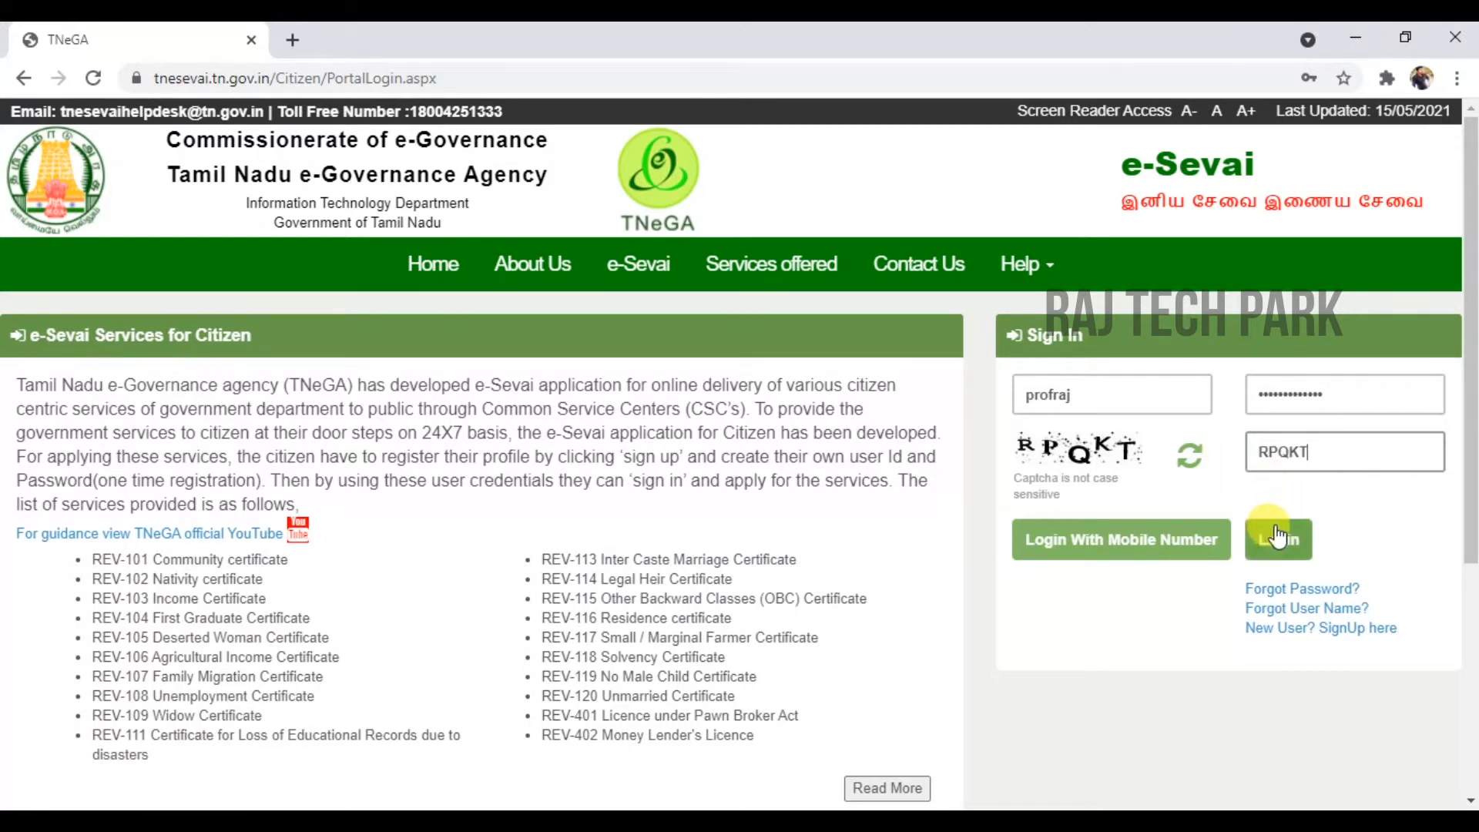
{"action": "left_click", "coordinate": [1280, 547]}
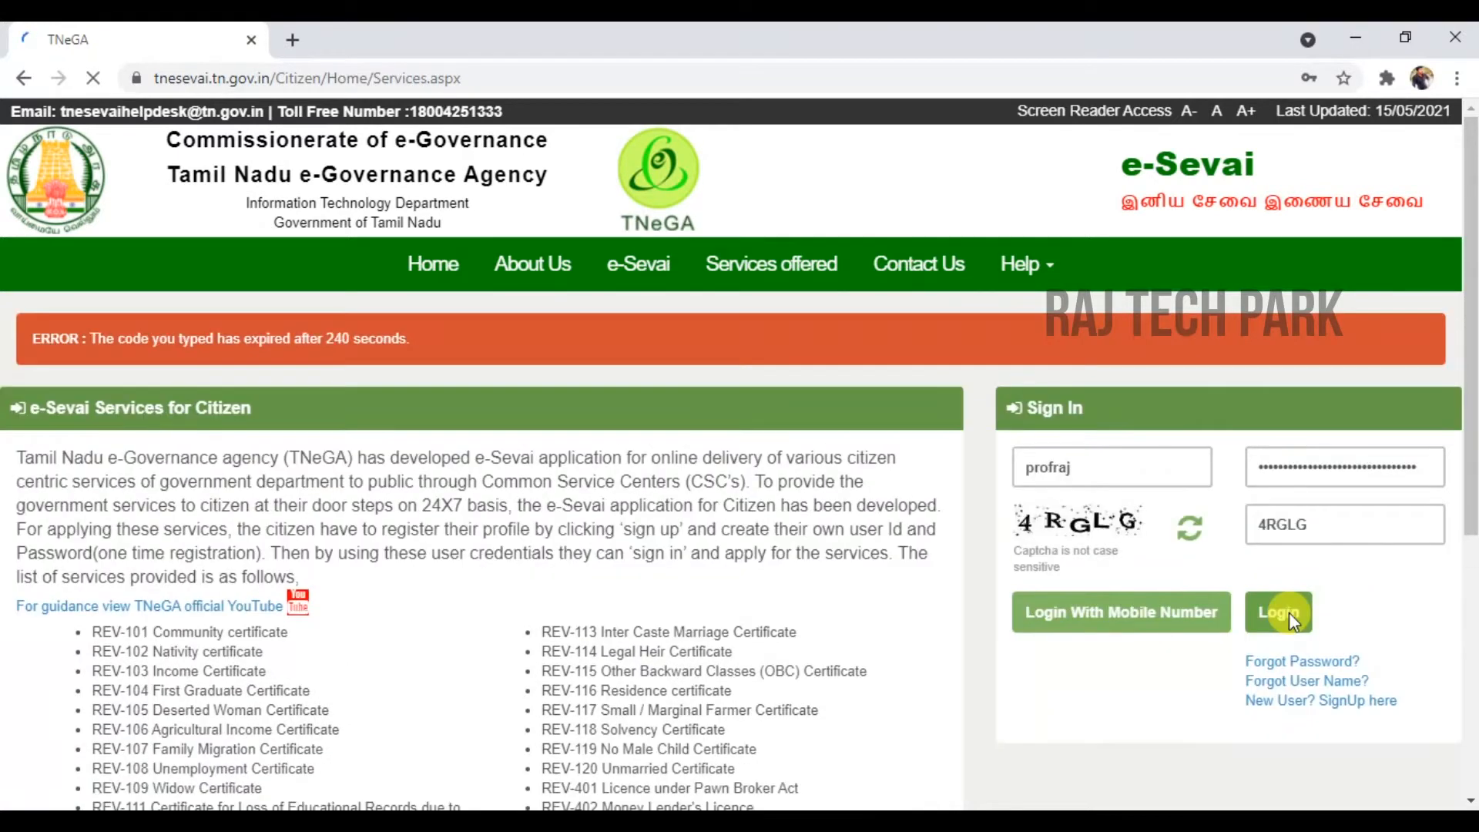
{"action": "left_click", "coordinate": [1288, 612]}
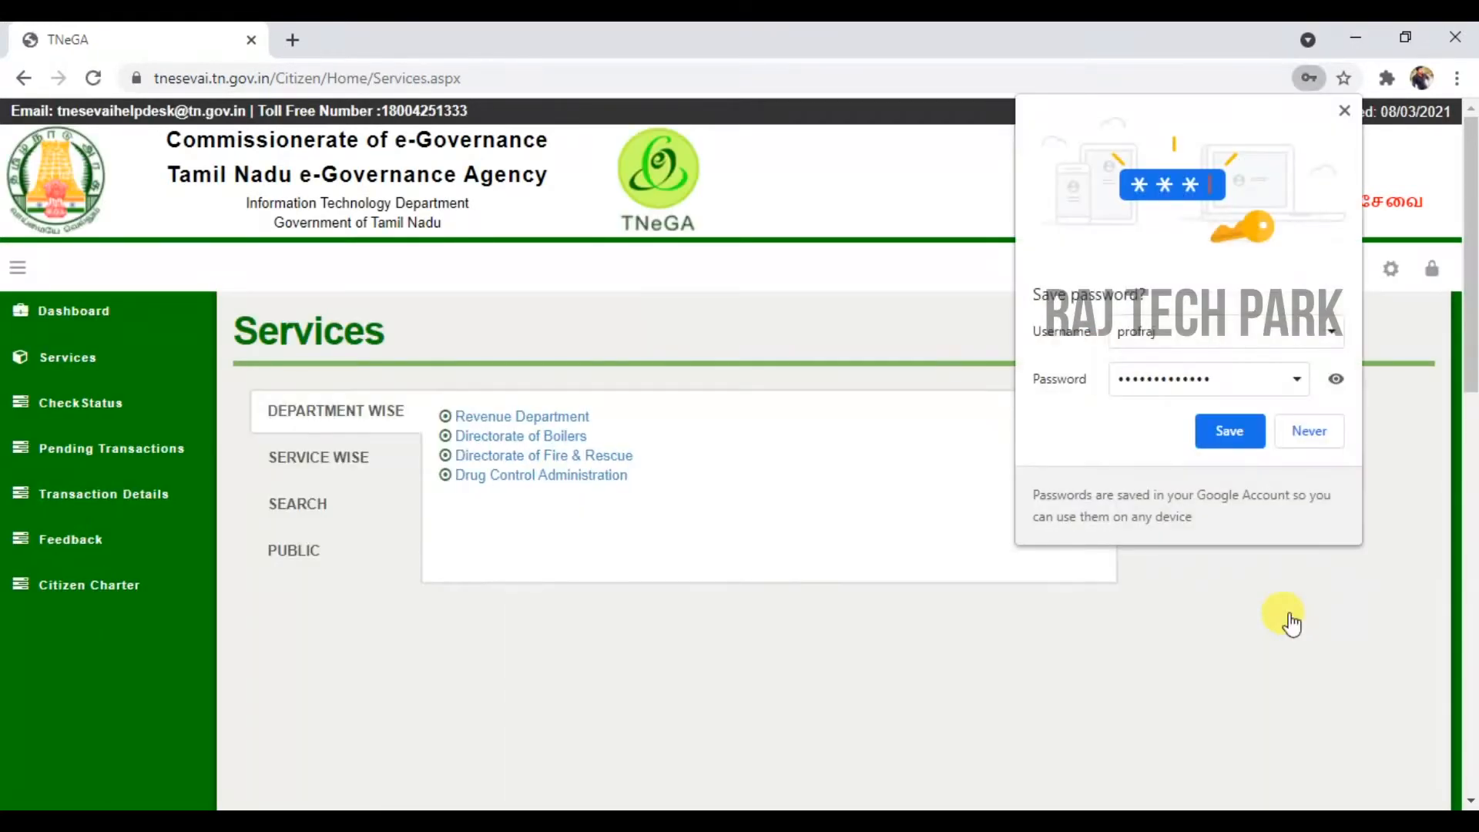
Step: Dismiss the save-password popup and start REV-104 First Graduate Certificate under Revenue Department
{"action": "left_click", "coordinate": [1345, 111]}
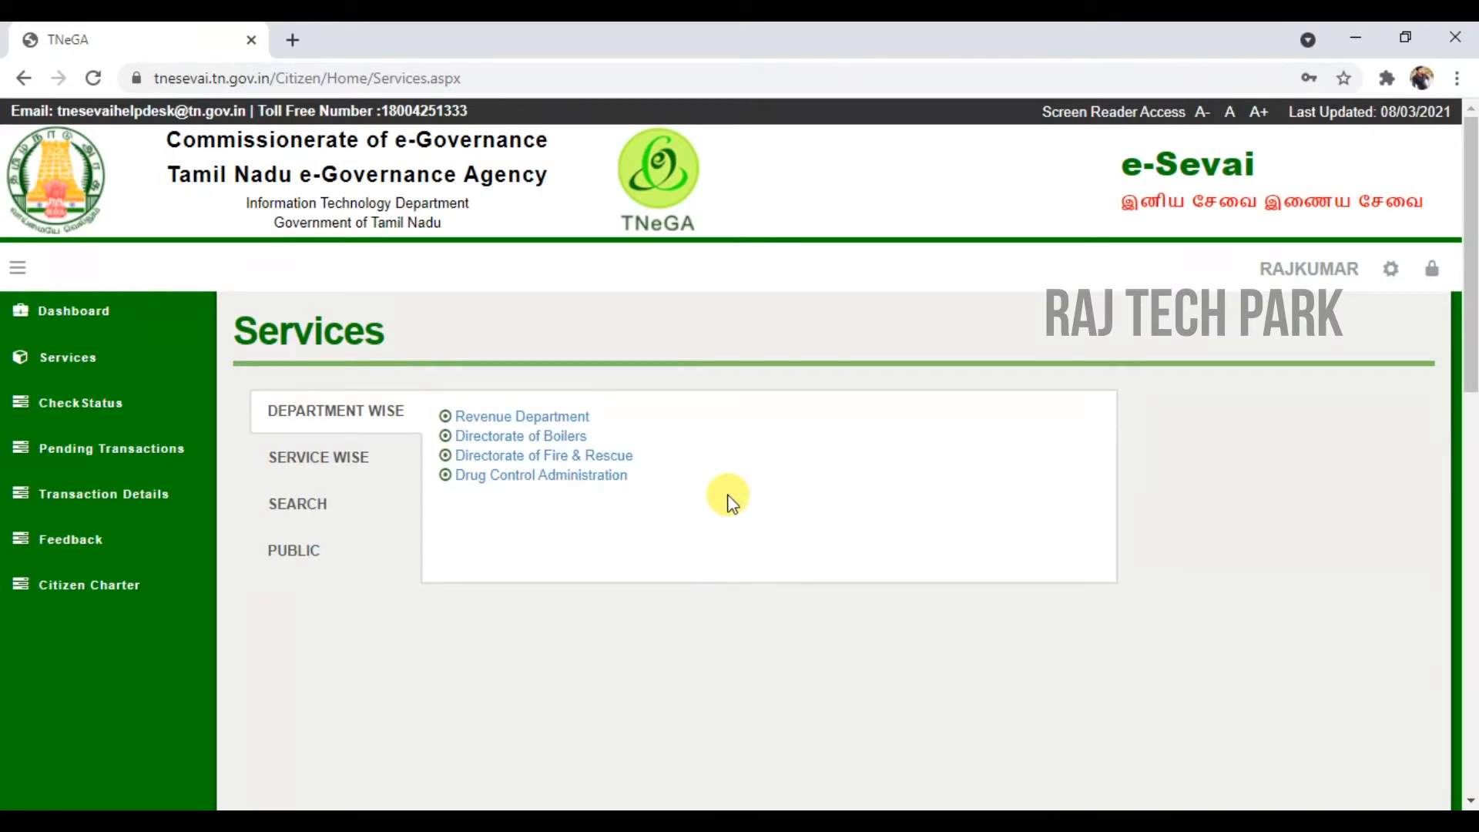
{"action": "left_click", "coordinate": [547, 417]}
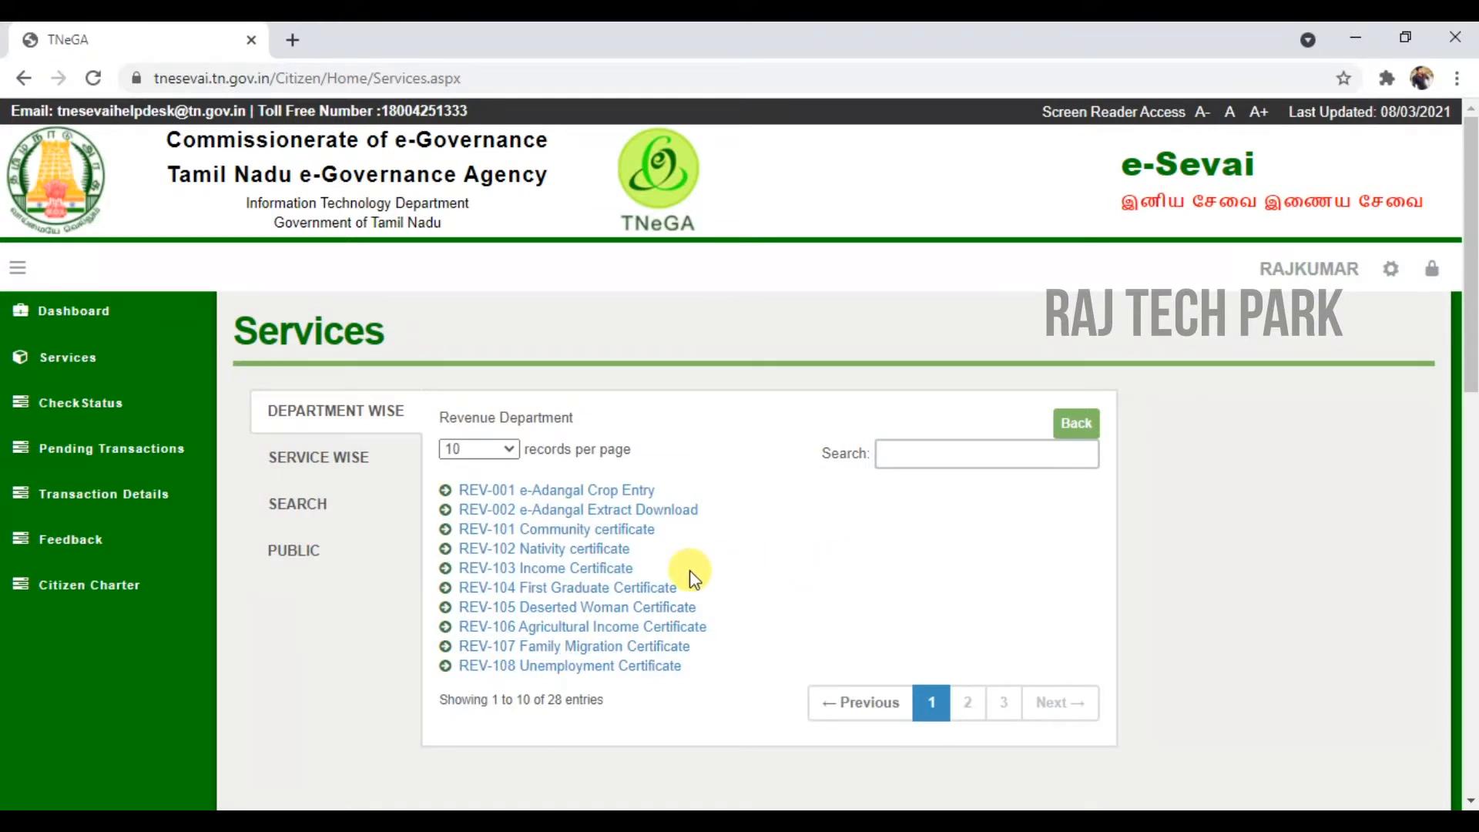
{"action": "left_click", "coordinate": [660, 587]}
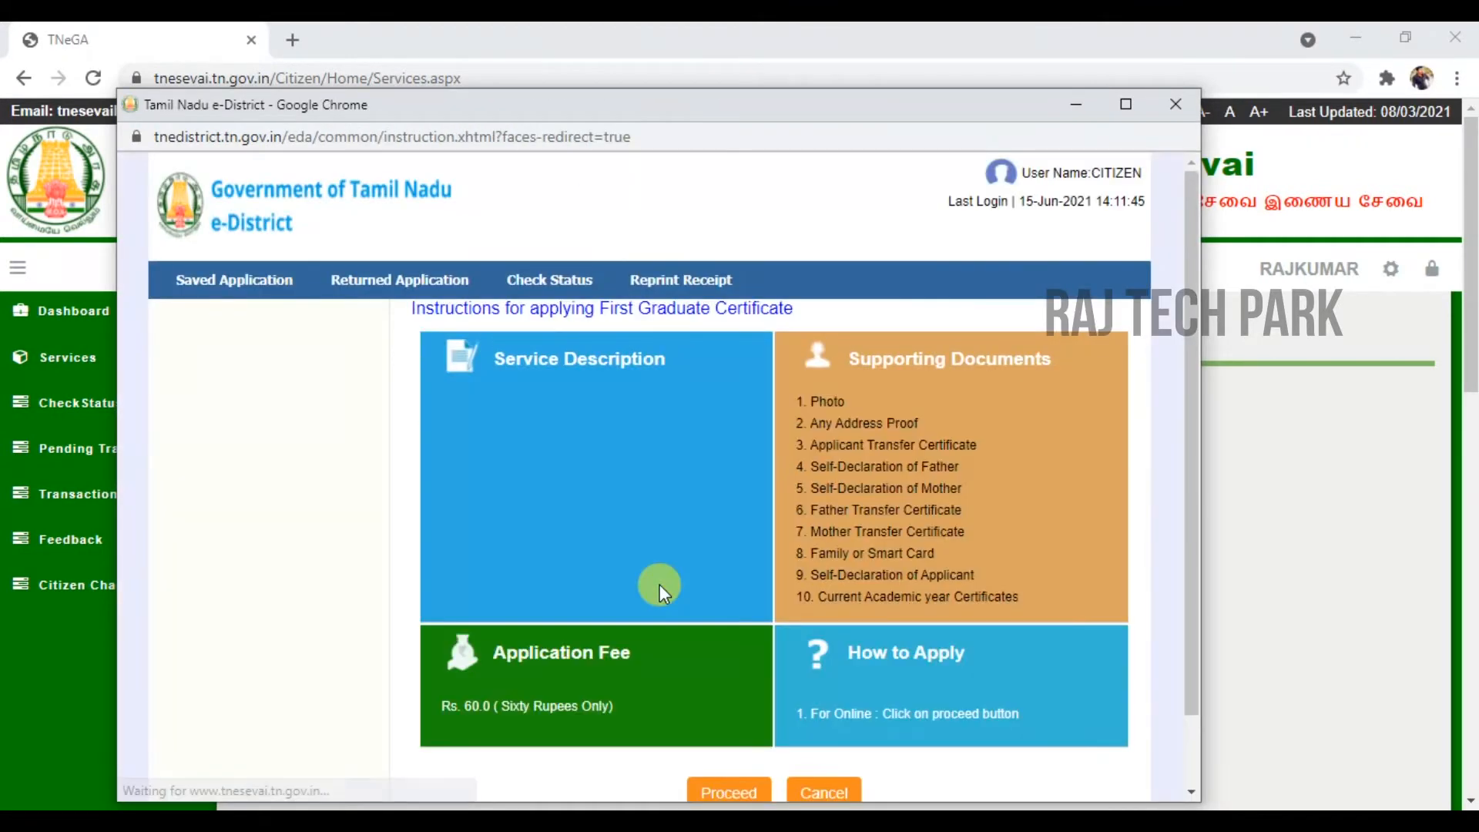
Step: Maximize the e-District window and proceed past the First Graduate Certificate instructions
{"action": "left_click", "coordinate": [1126, 106]}
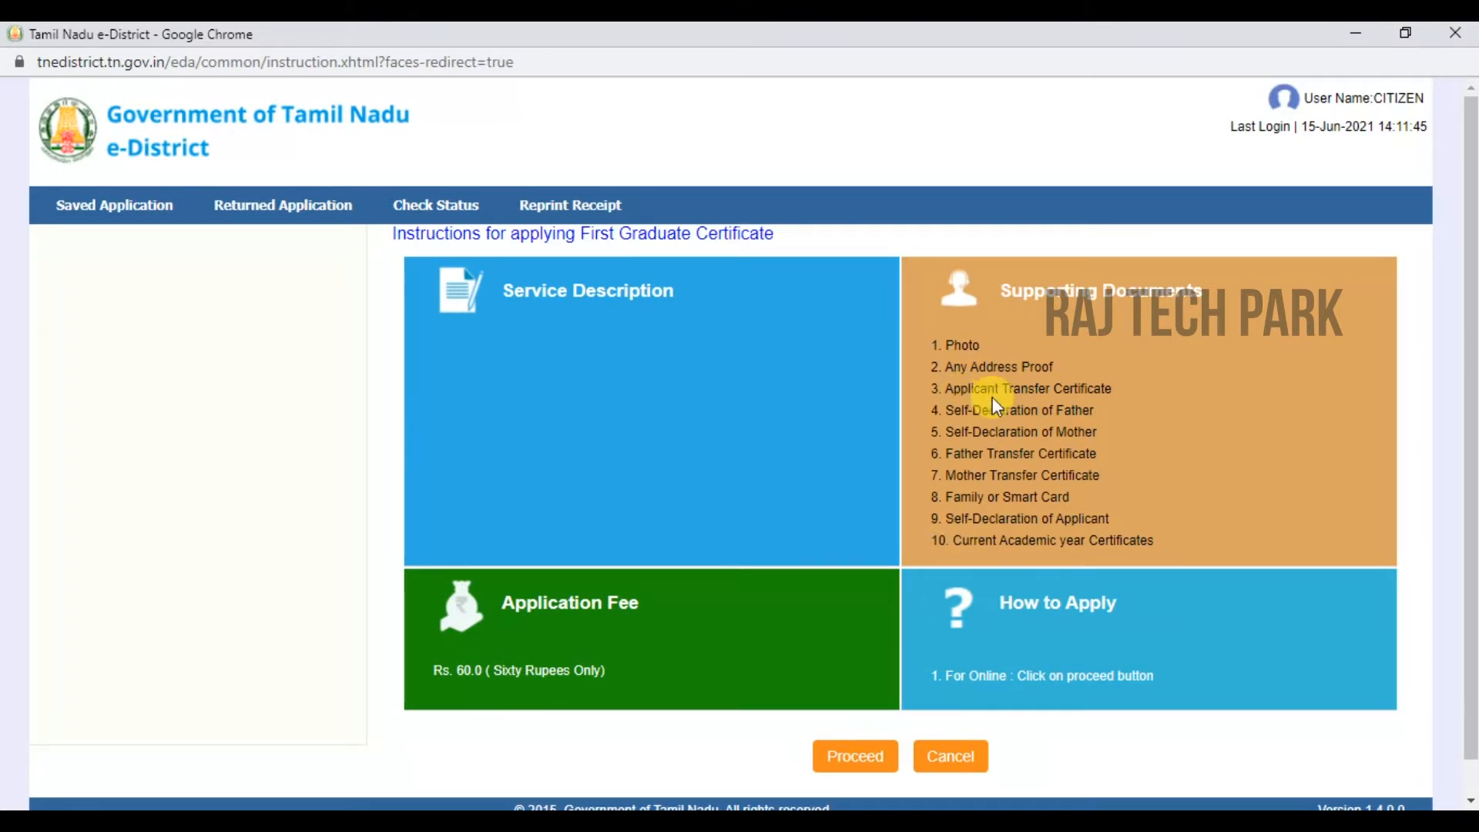
{"action": "left_click", "coordinate": [879, 768]}
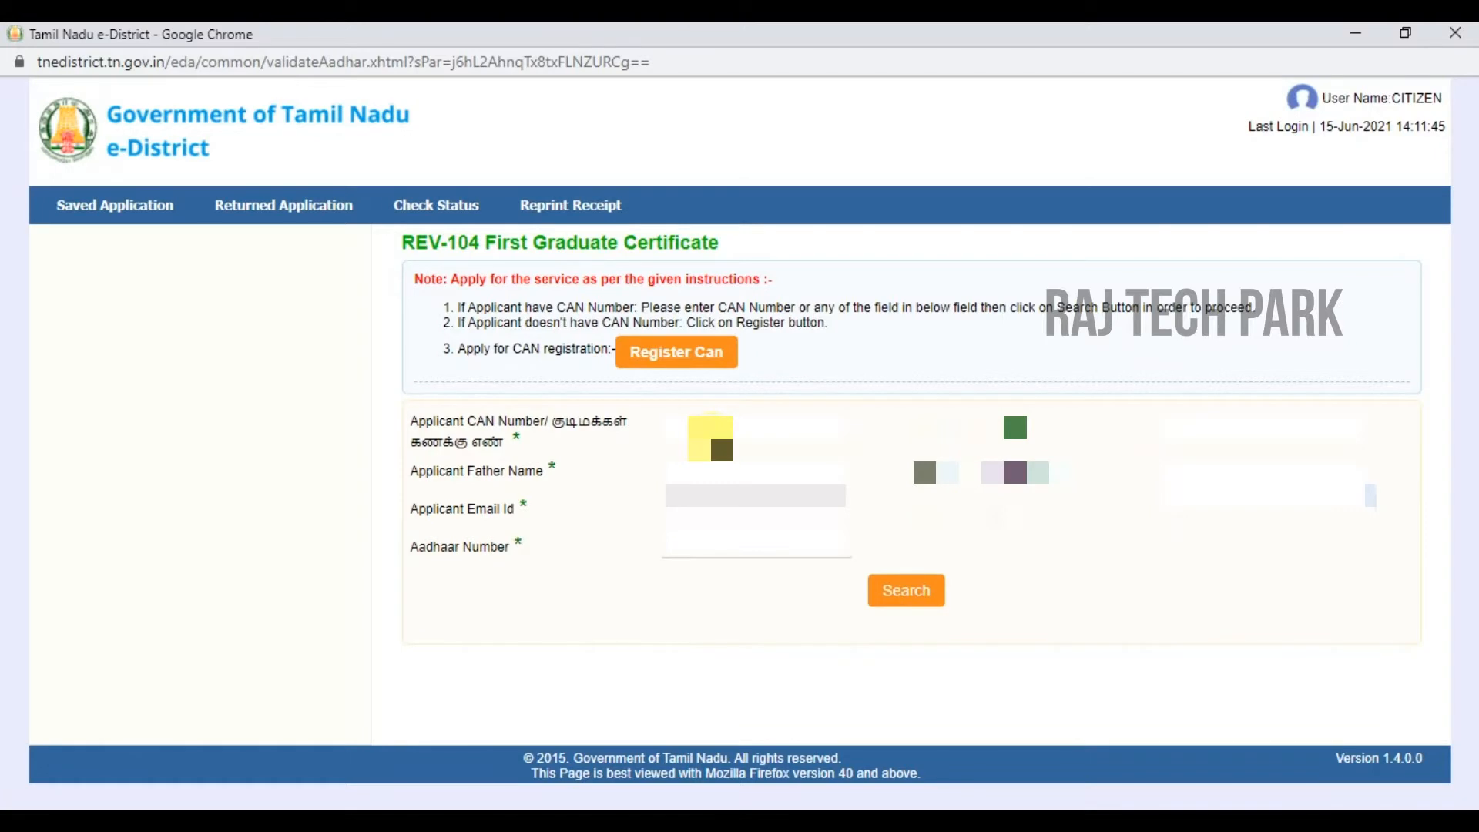
Step: Paste the applicant's CAN number and move to the Applicant Father Name field
{"action": "key", "text": "ctrl+v"}
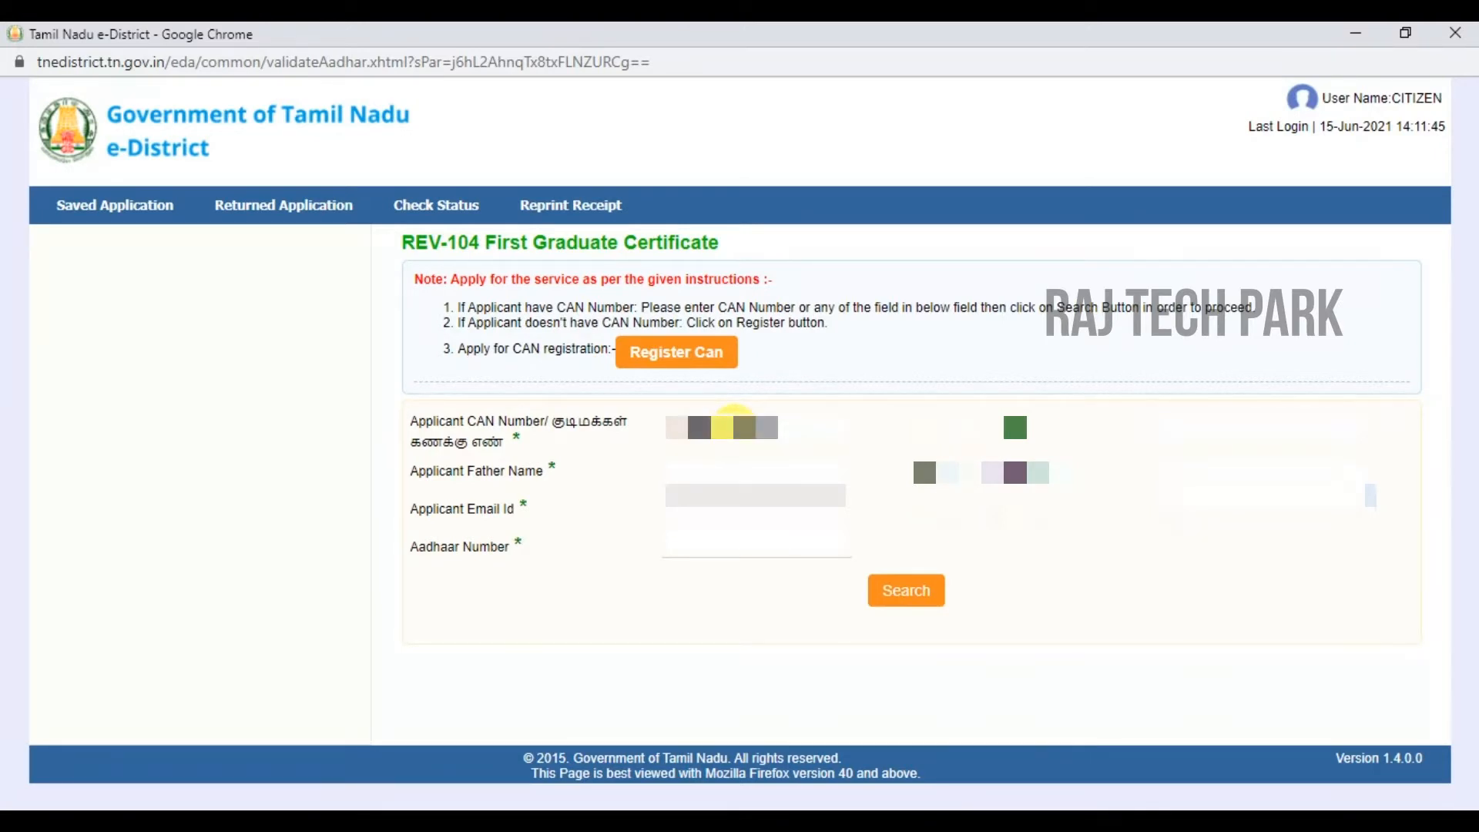
{"action": "left_click", "coordinate": [737, 464]}
Step: Fill the CAN search fields from the saved browser autofill entry
{"action": "type", "text": "a"}
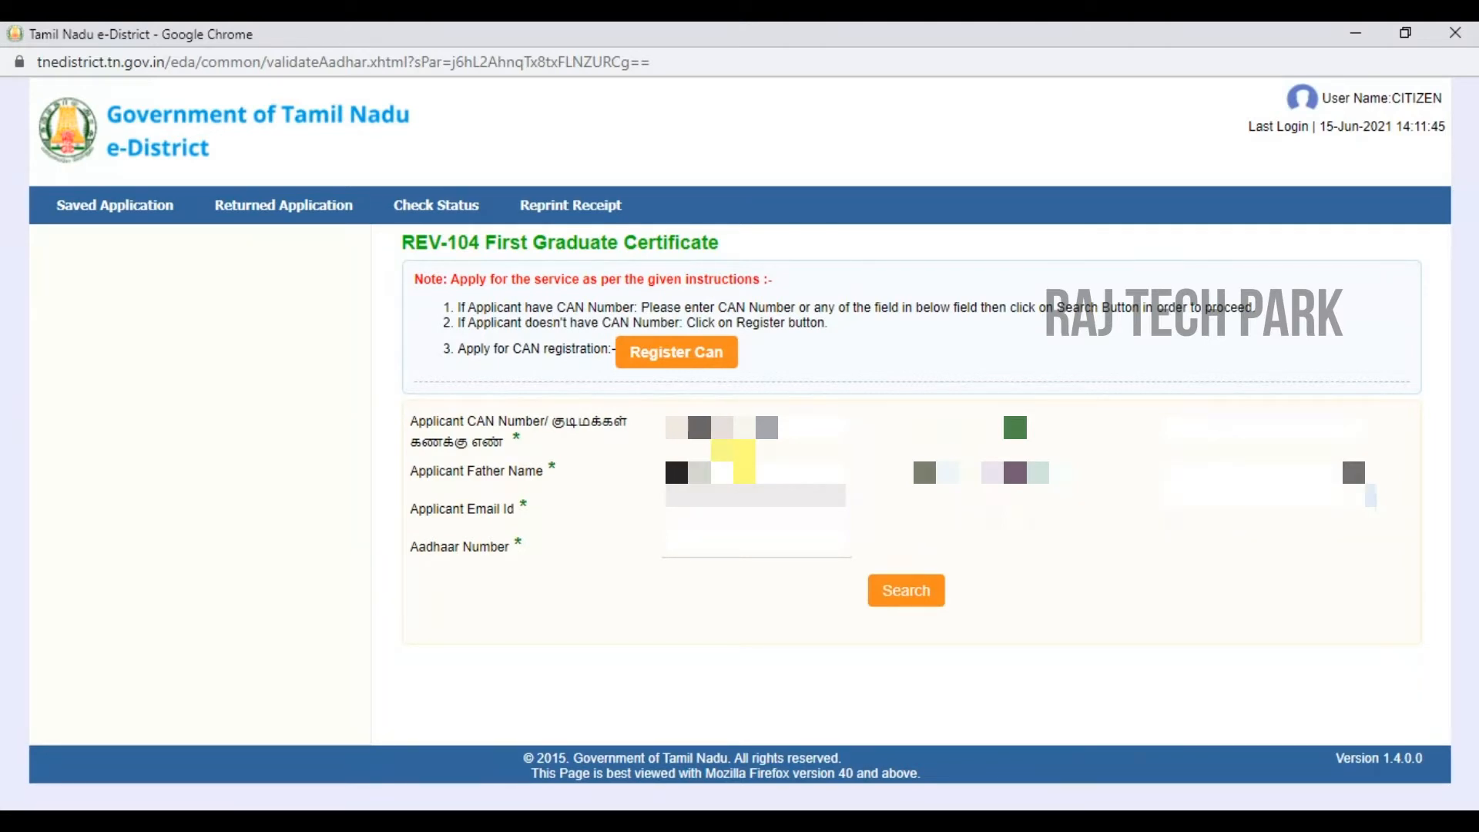
{"action": "left_click", "coordinate": [1175, 422]}
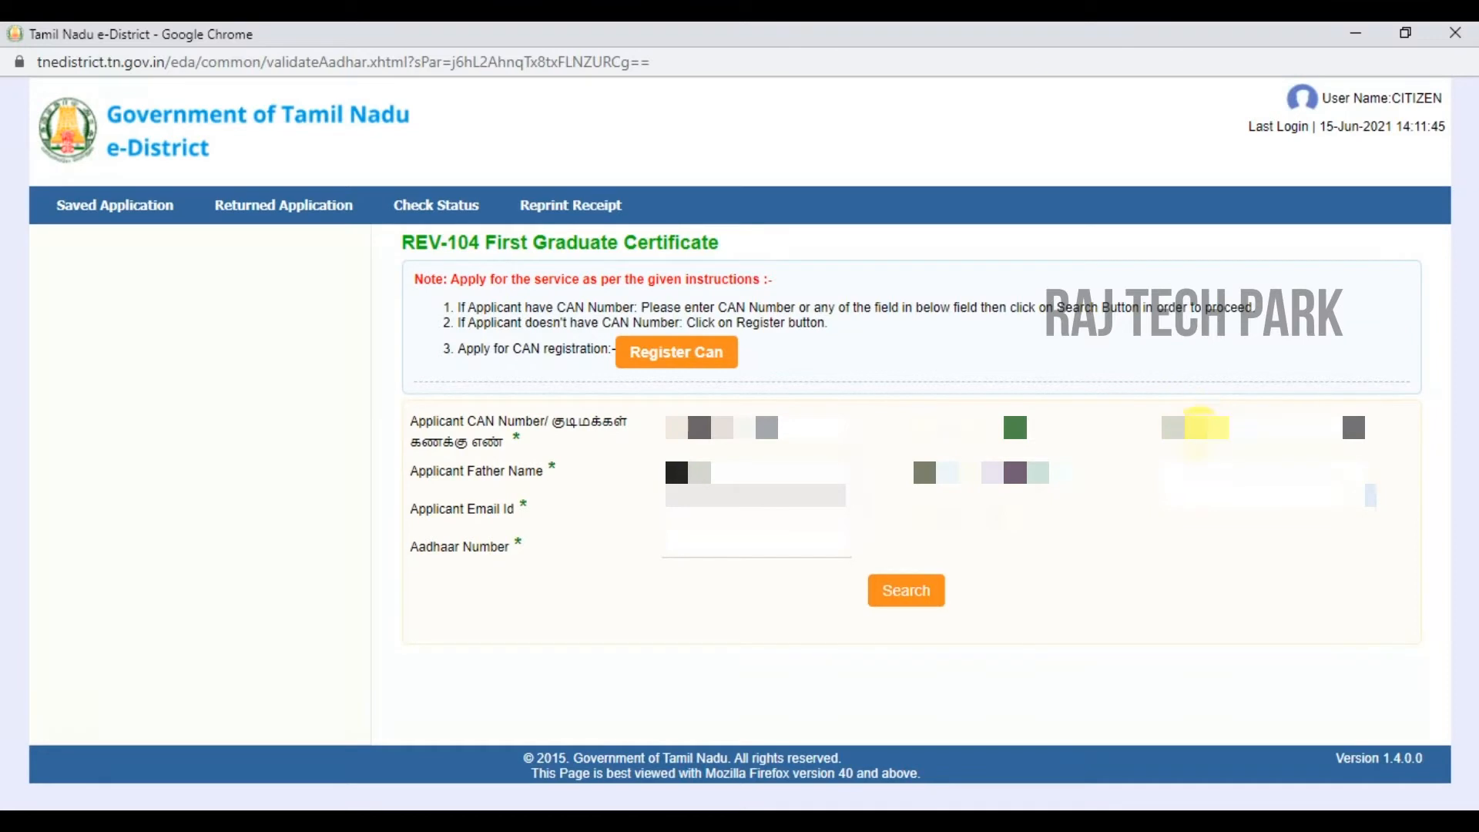
{"action": "left_click", "coordinate": [1208, 460]}
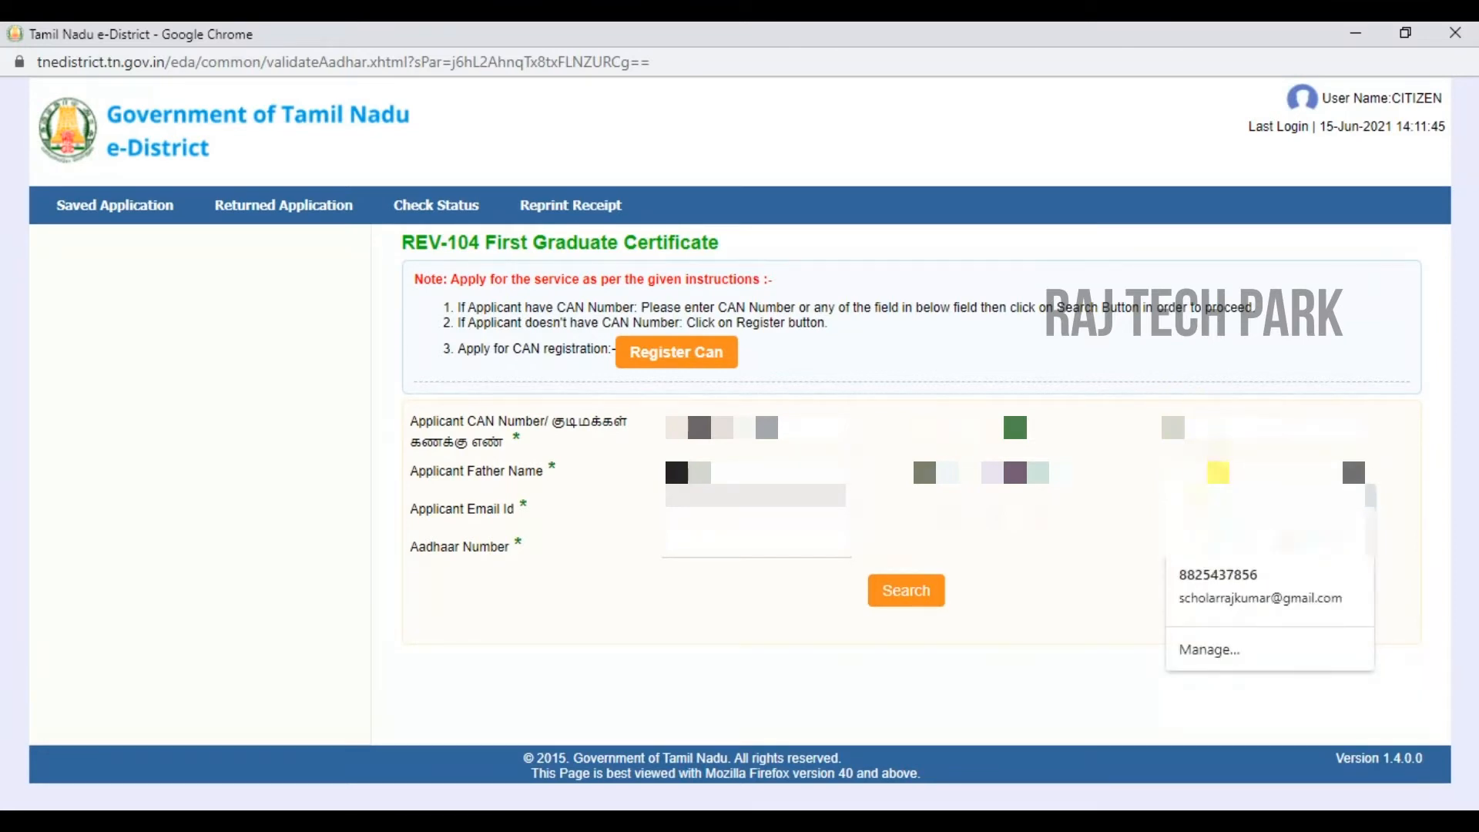
{"action": "left_click", "coordinate": [1221, 502]}
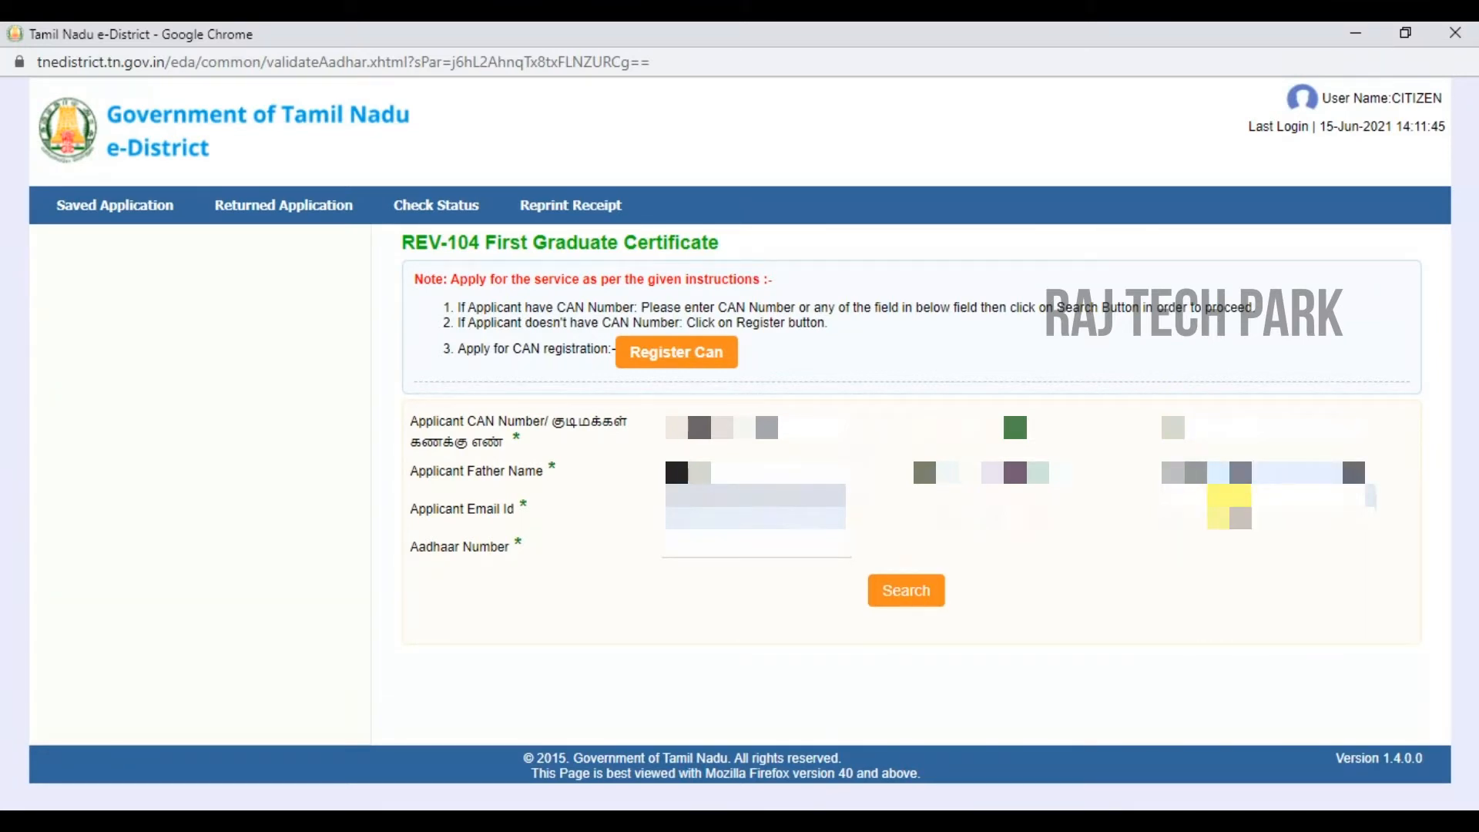
Step: Set the date of birth to a day in July 1992 and run the CAN search
{"action": "left_click", "coordinate": [1367, 517]}
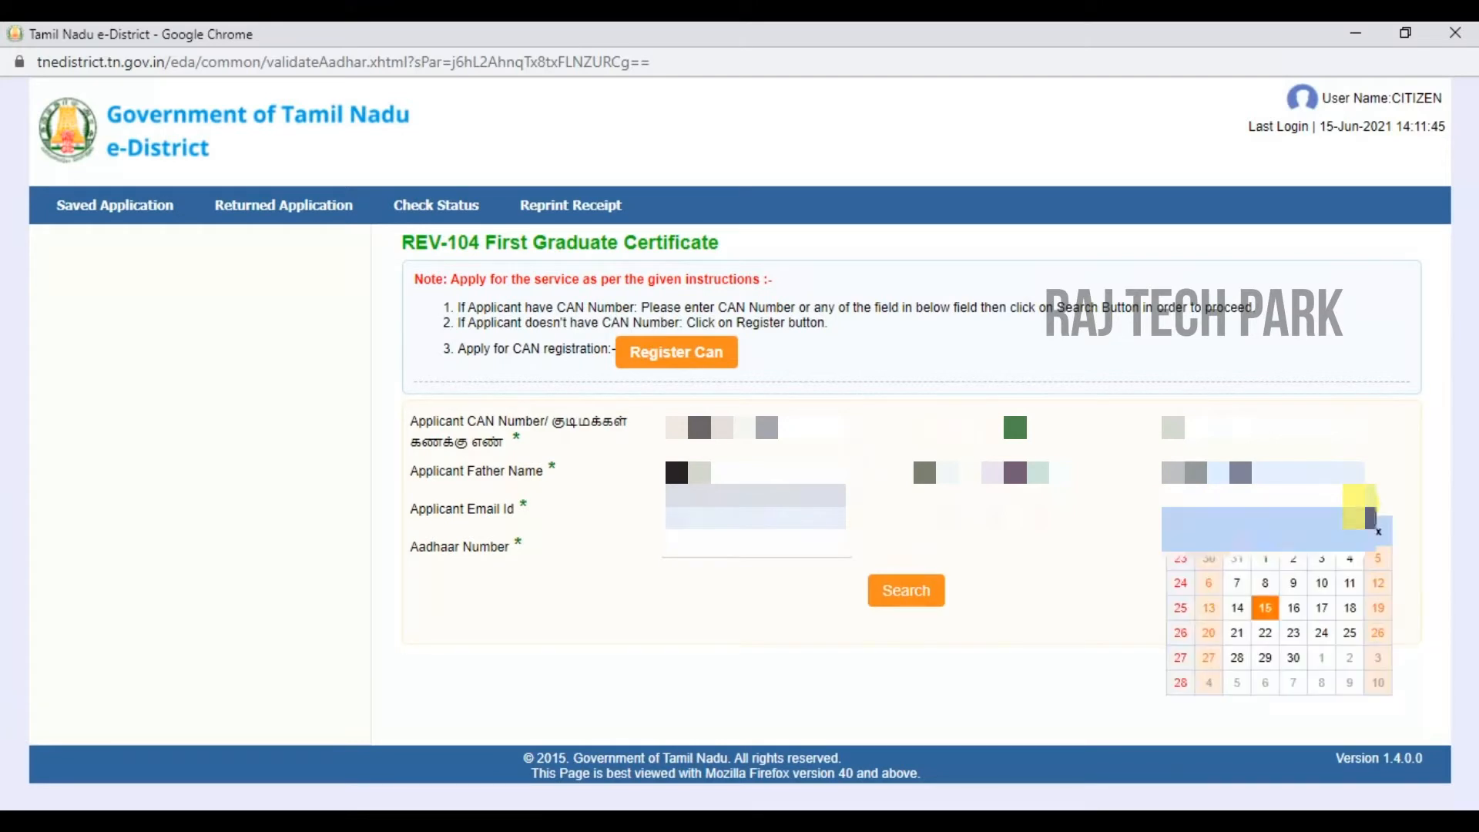
{"action": "left_click", "coordinate": [1172, 535]}
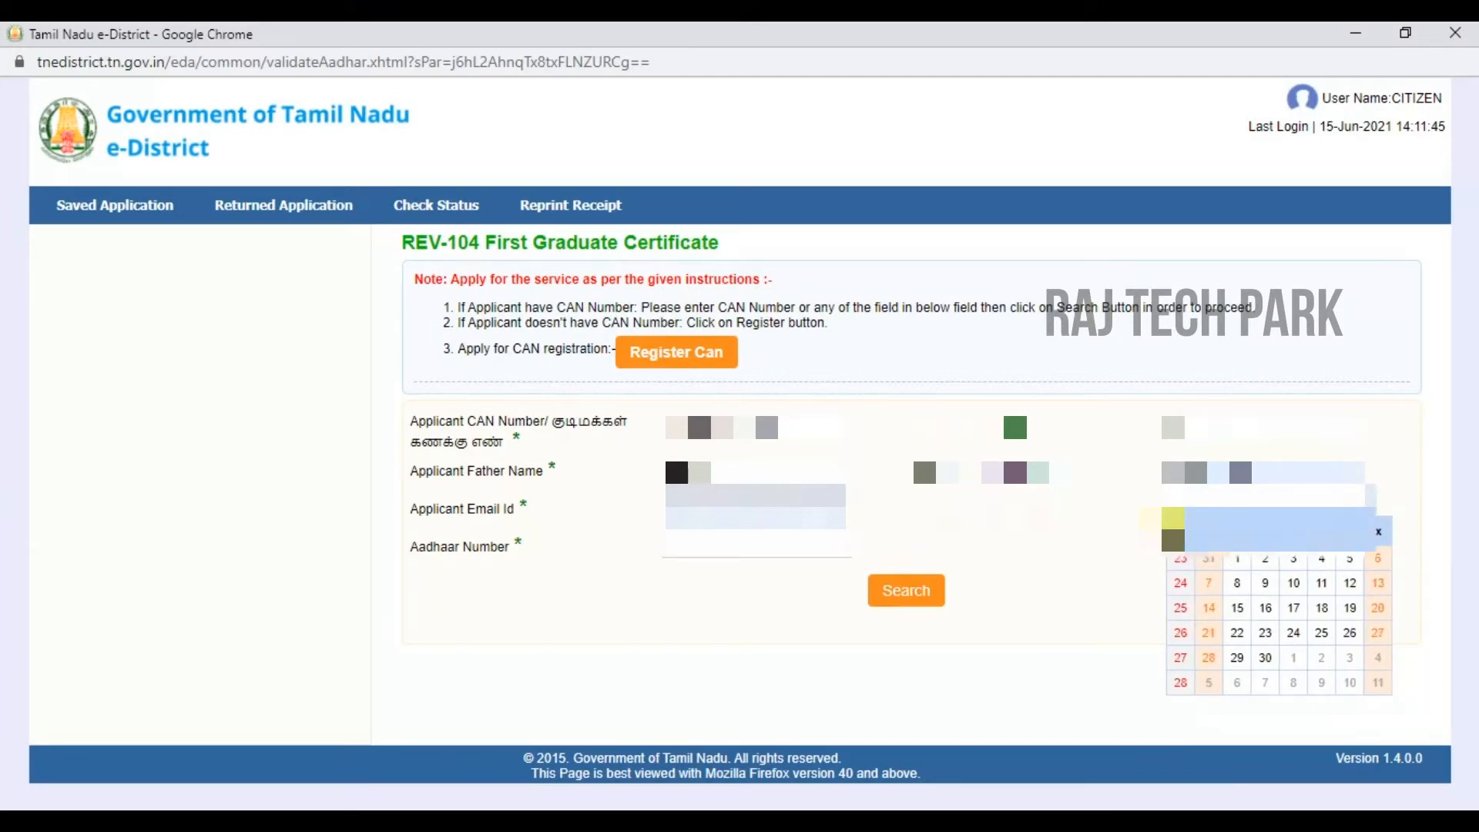
{"action": "left_click", "coordinate": [1240, 539]}
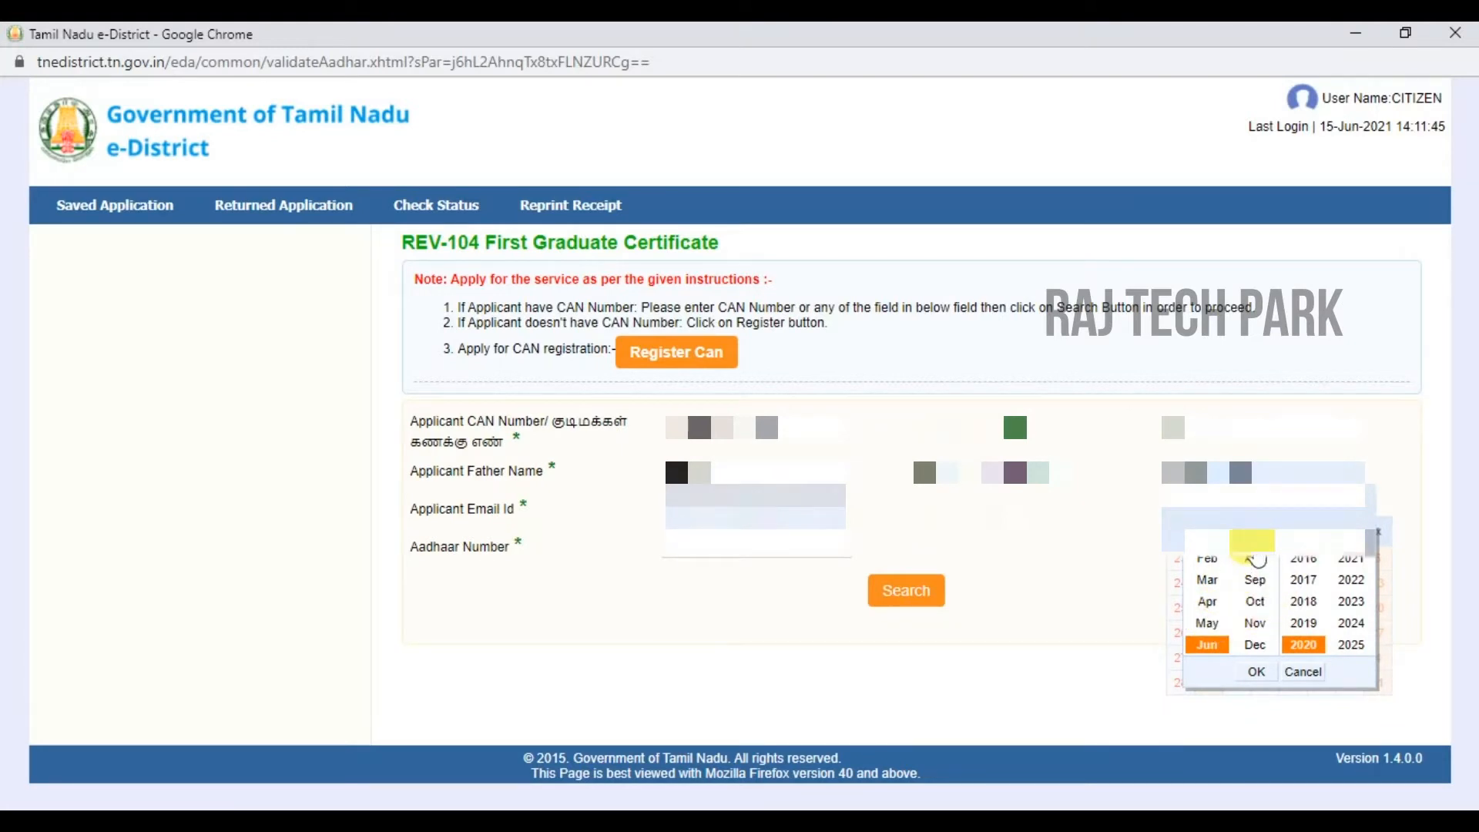
{"action": "left_click", "coordinate": [1253, 544]}
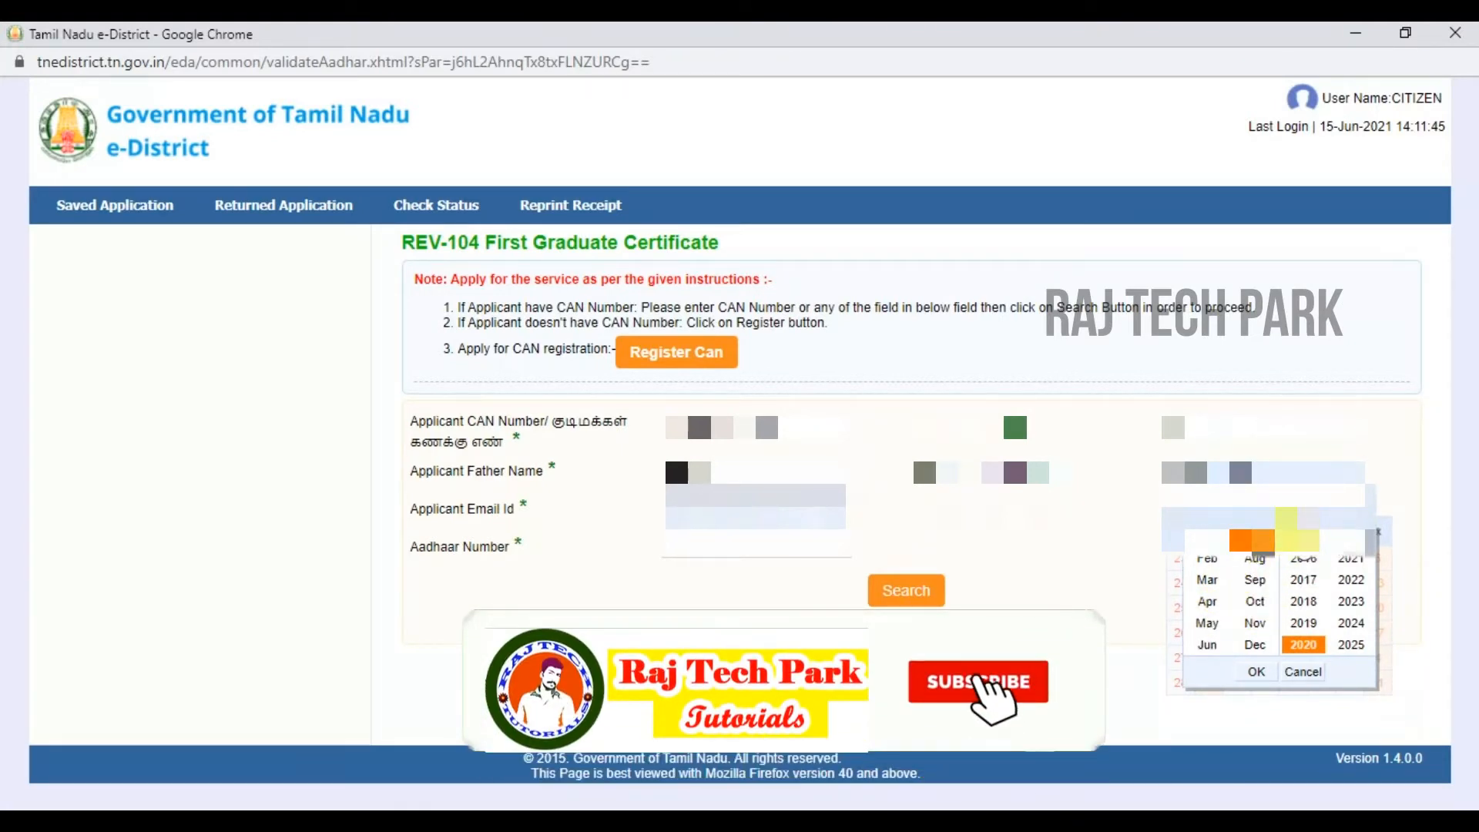
{"action": "left_click", "coordinate": [1345, 549]}
{"action": "left_click", "coordinate": [1302, 558]}
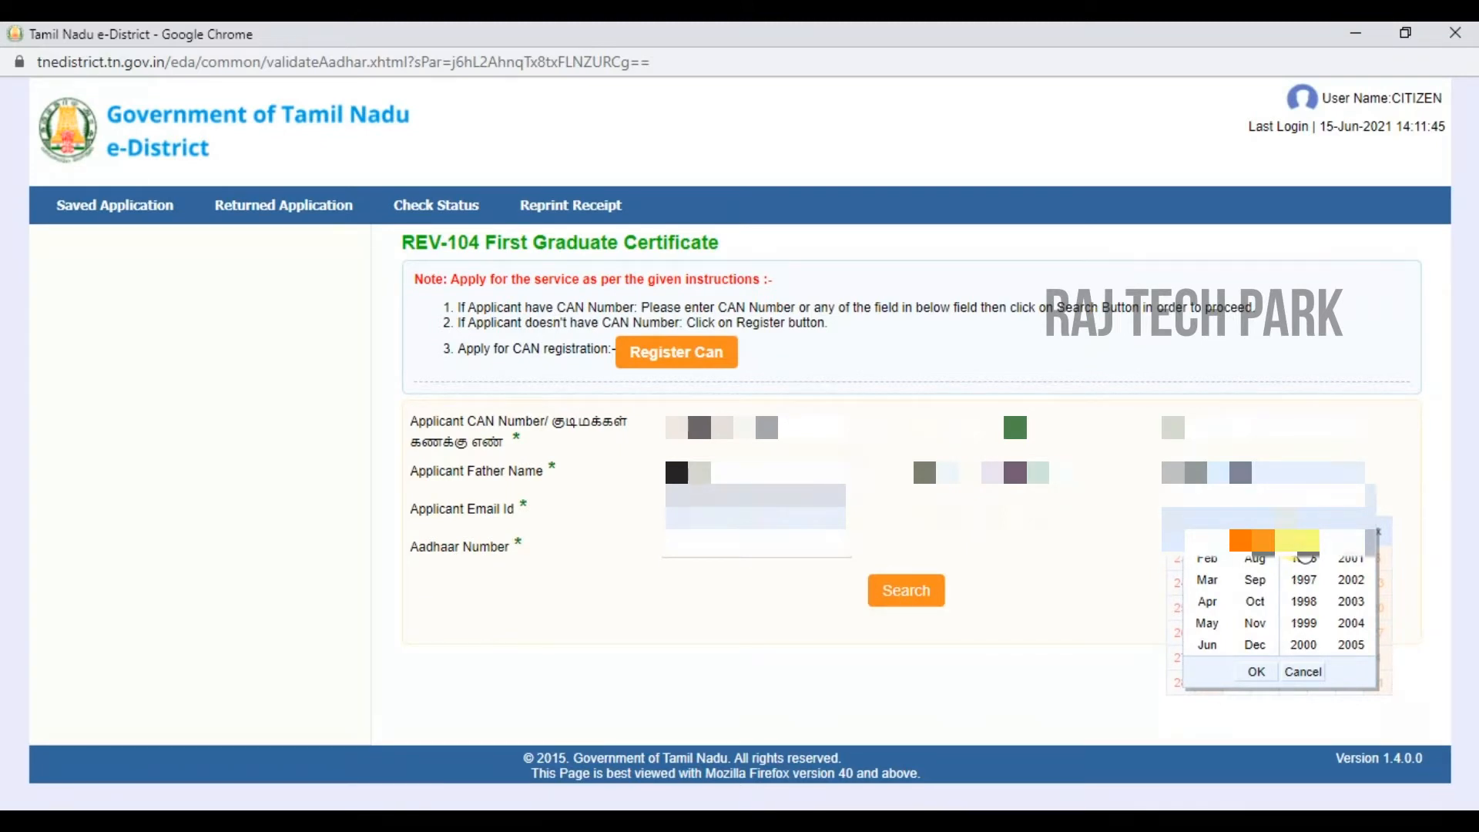
{"action": "left_click", "coordinate": [1302, 558]}
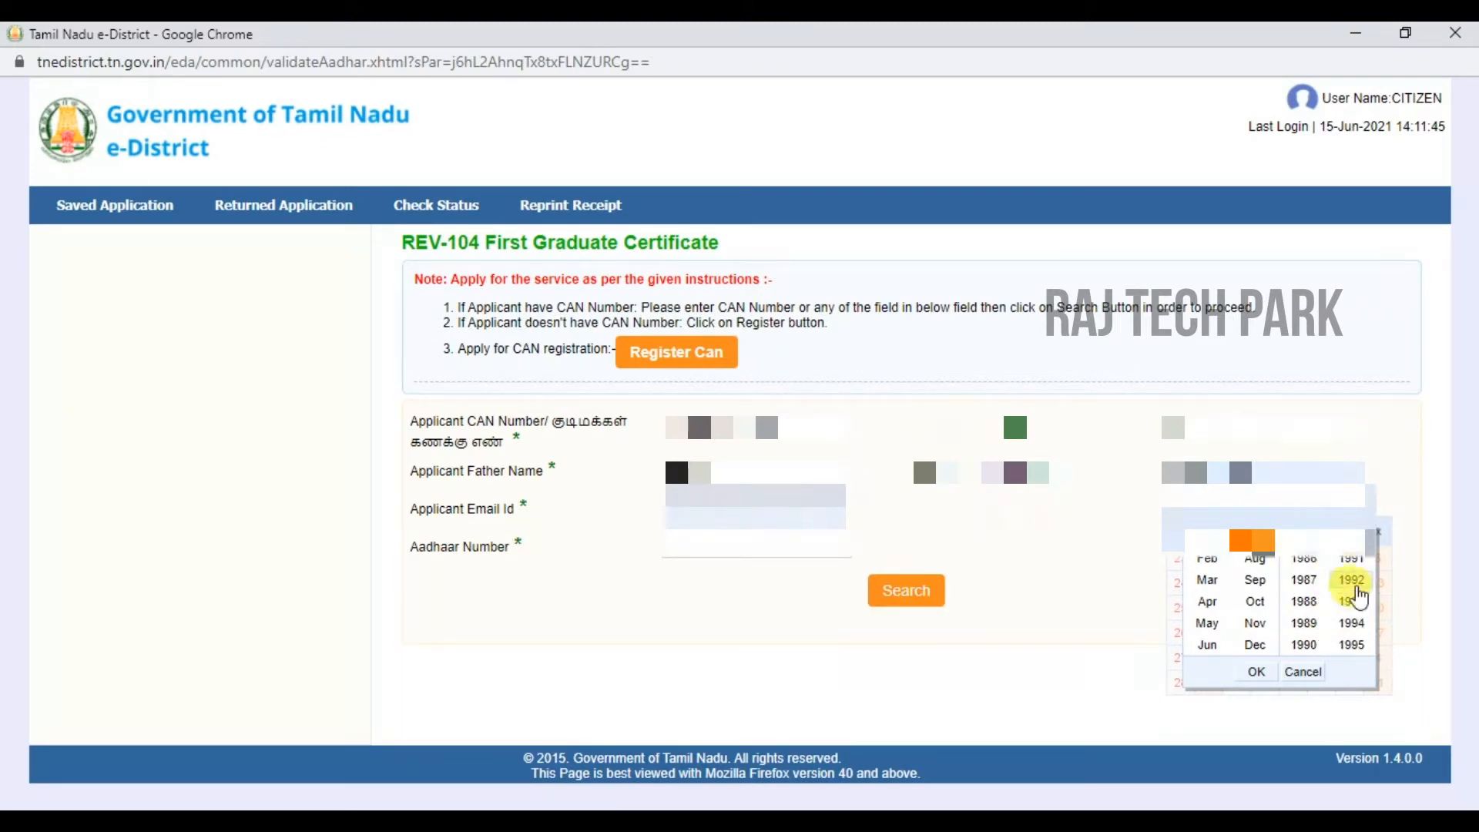
{"action": "left_click", "coordinate": [1353, 580]}
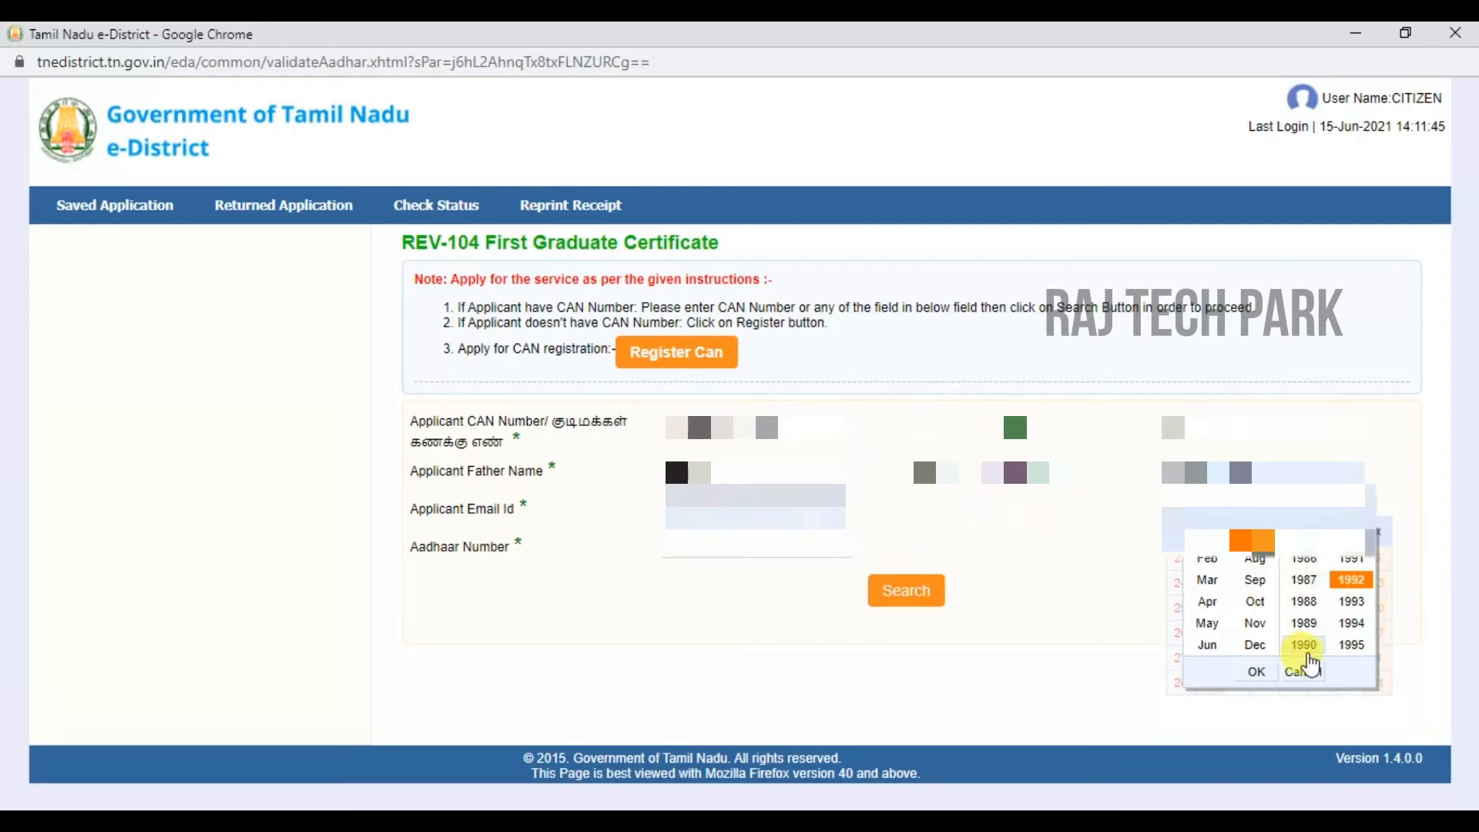
{"action": "left_click", "coordinate": [1256, 677]}
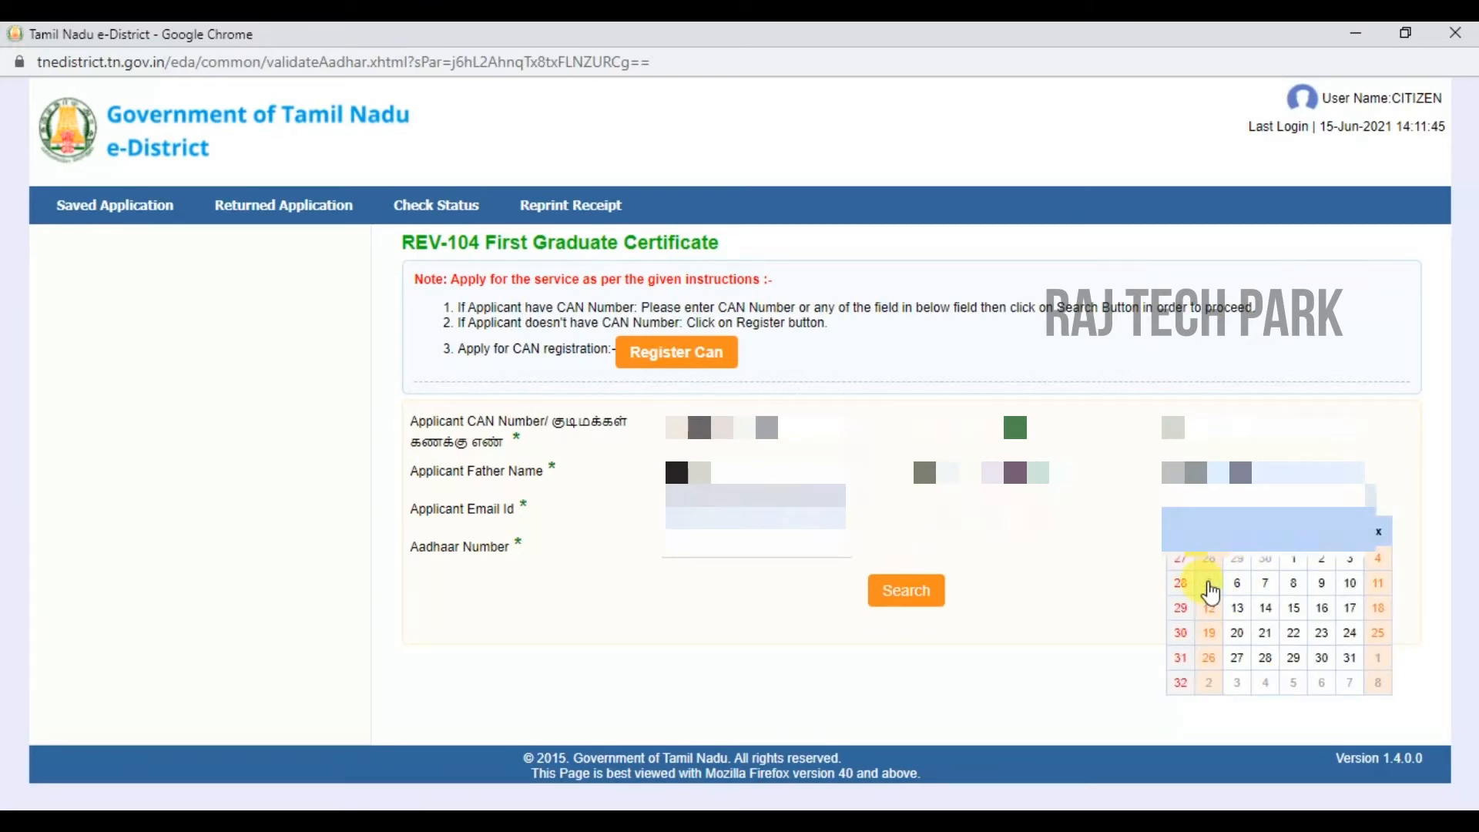
{"action": "left_click", "coordinate": [1210, 589]}
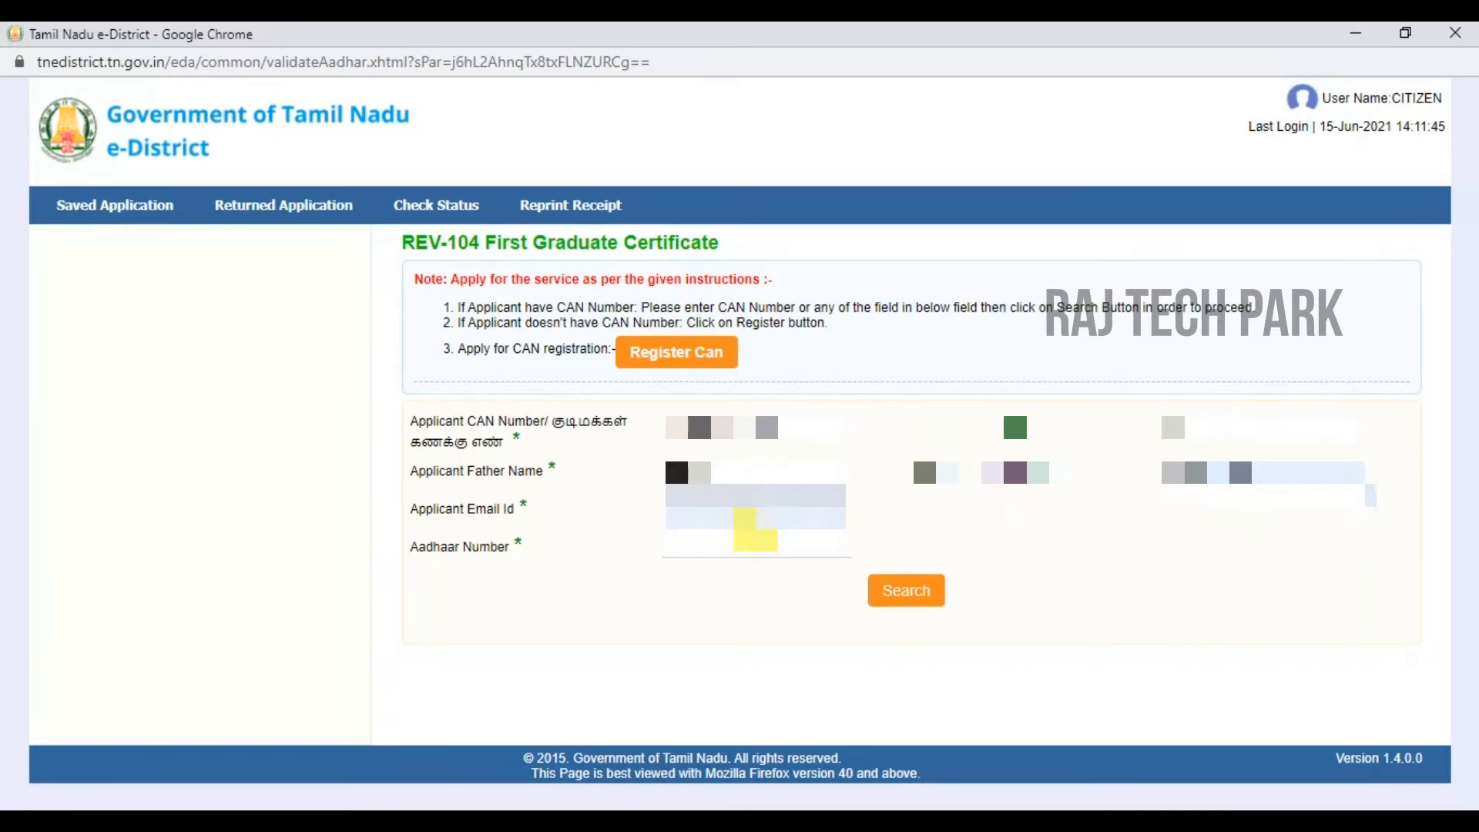
{"action": "left_click", "coordinate": [708, 566]}
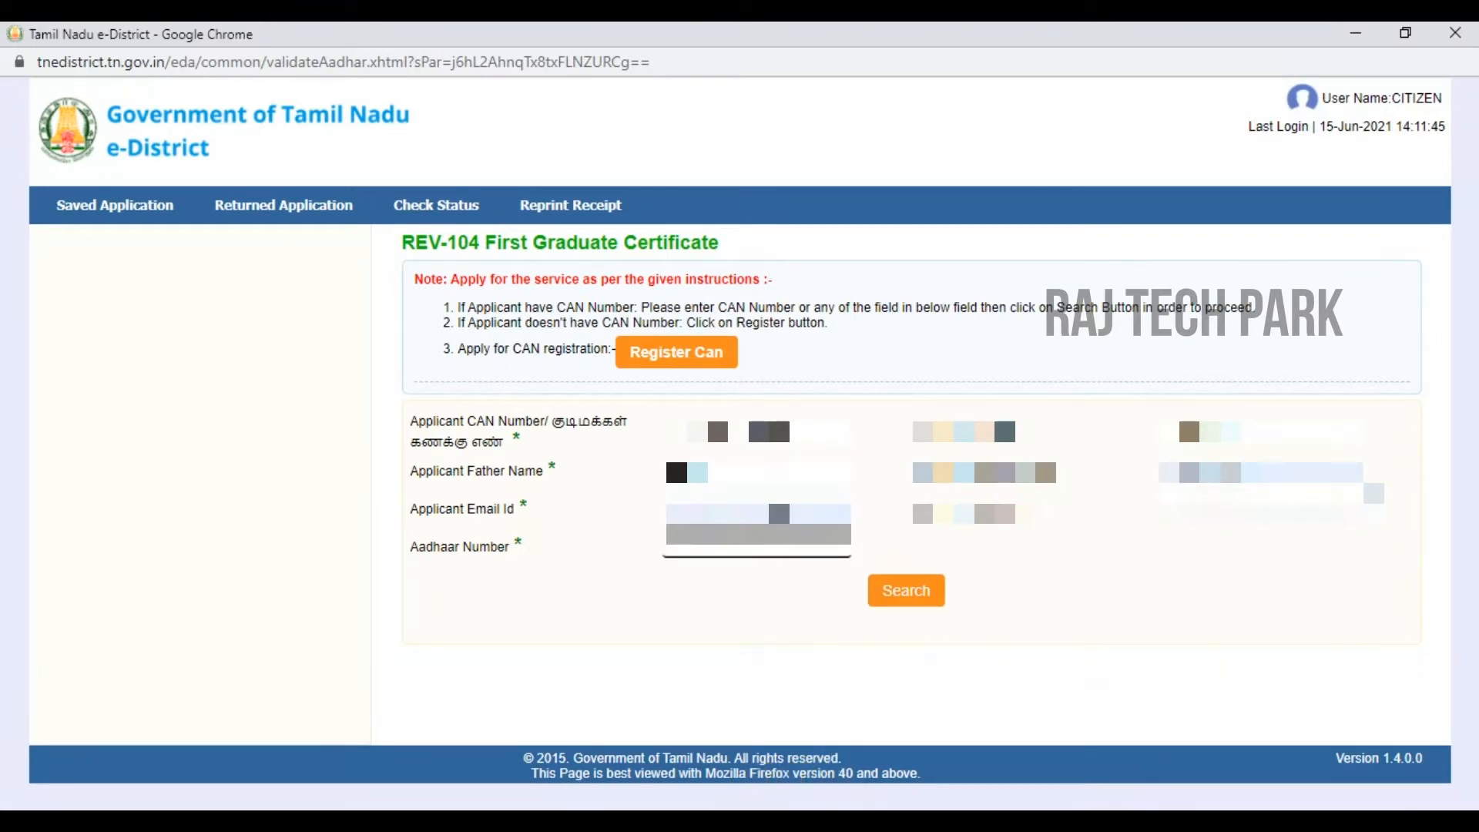
{"action": "left_click", "coordinate": [911, 597]}
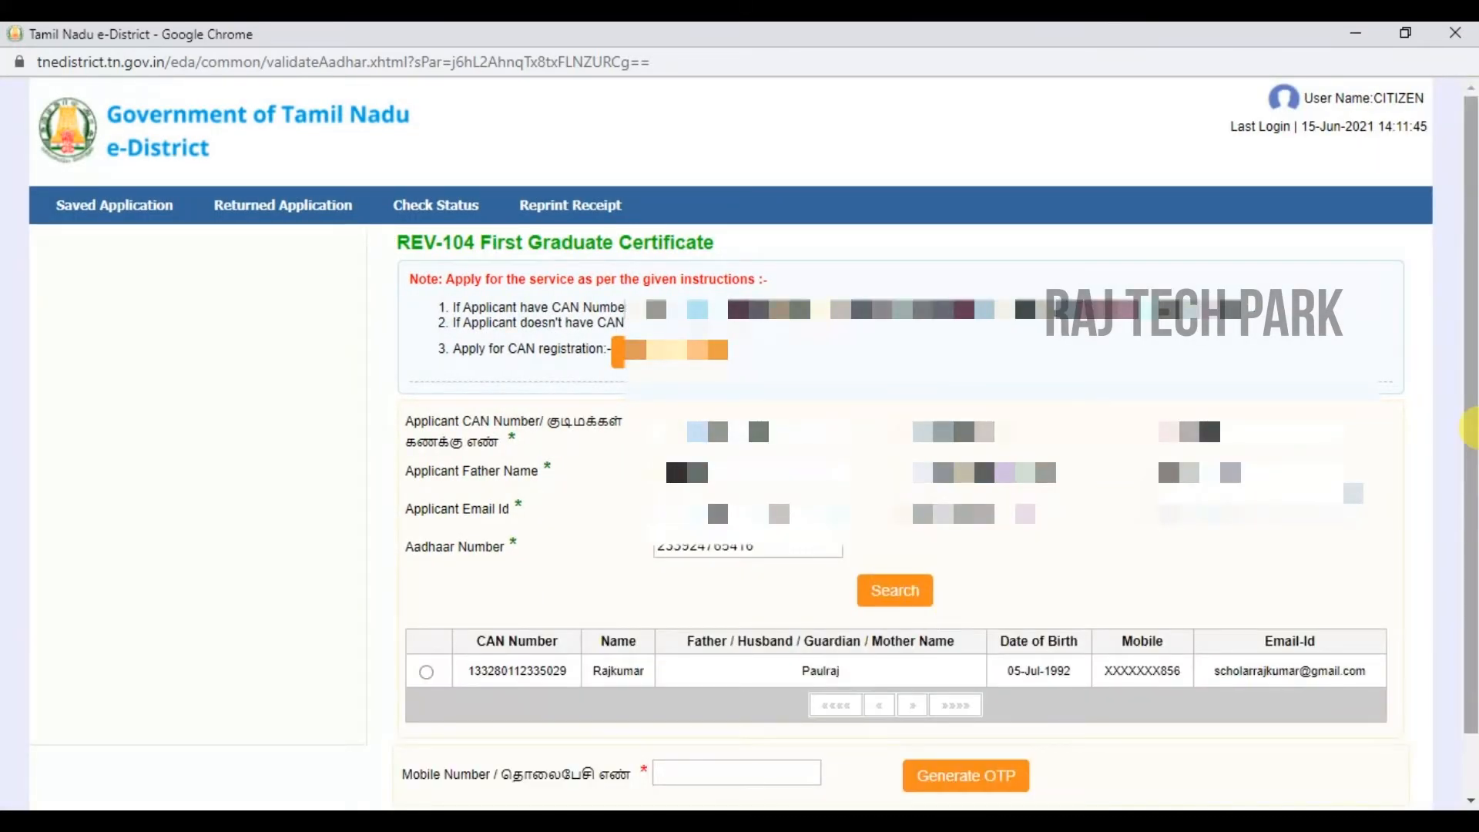
Step: Select the matching CAN record and generate an OTP to its registered mobile number
{"action": "left_click_drag", "start_coordinate": [1472, 427], "coordinate": [1472, 537]}
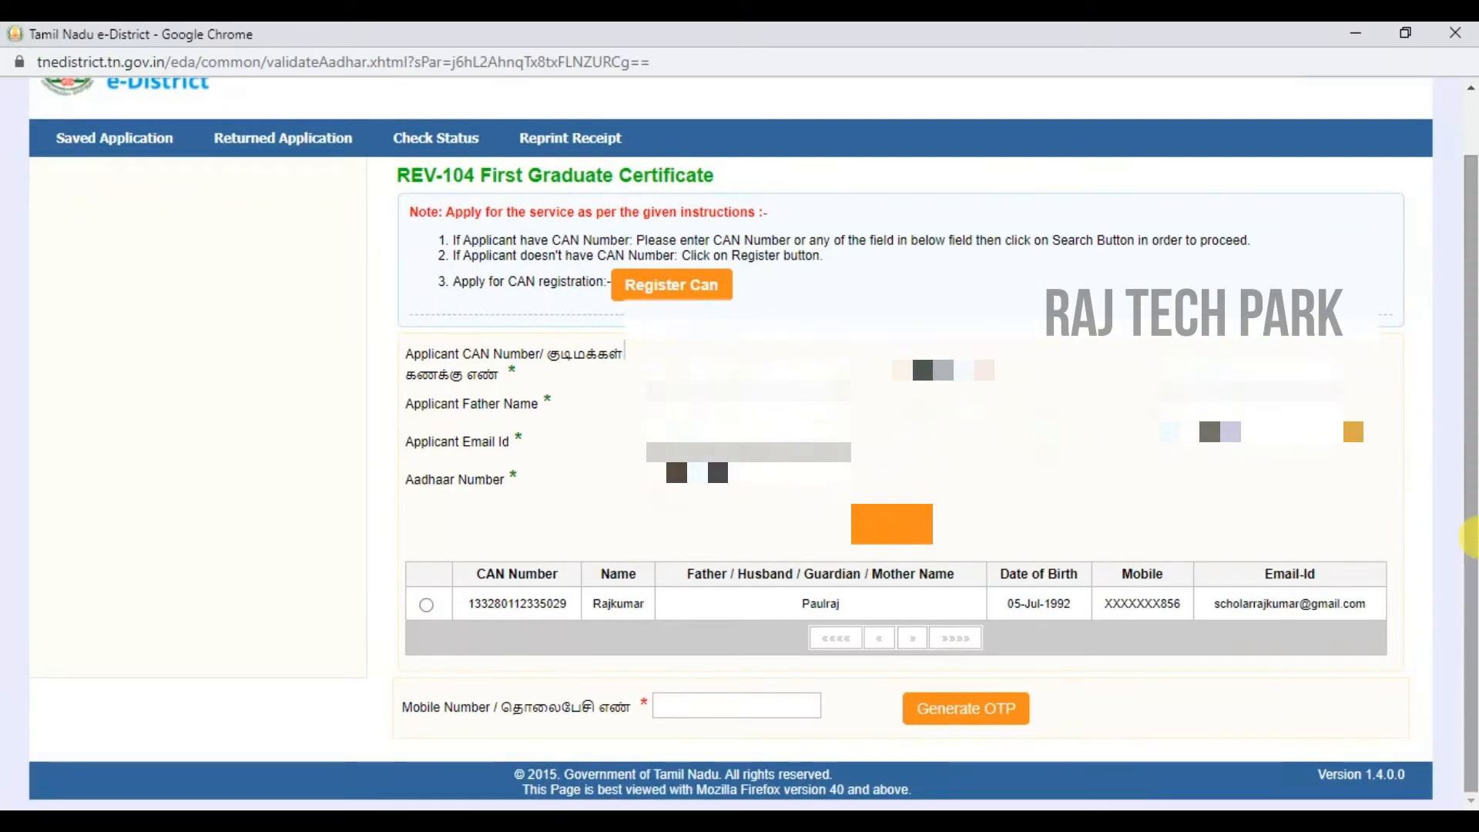
{"action": "left_click", "coordinate": [428, 603]}
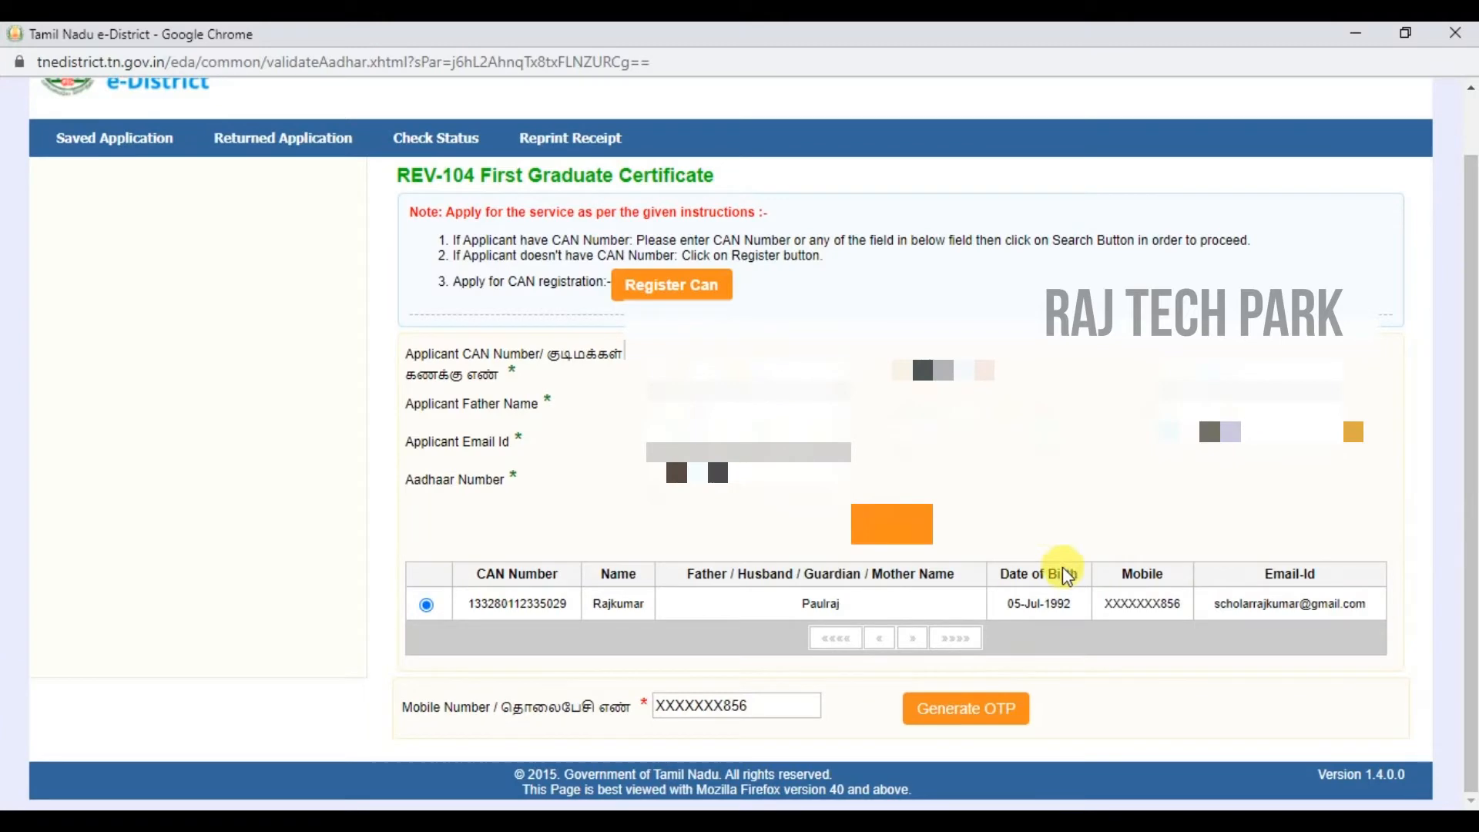
{"action": "left_click", "coordinate": [967, 711]}
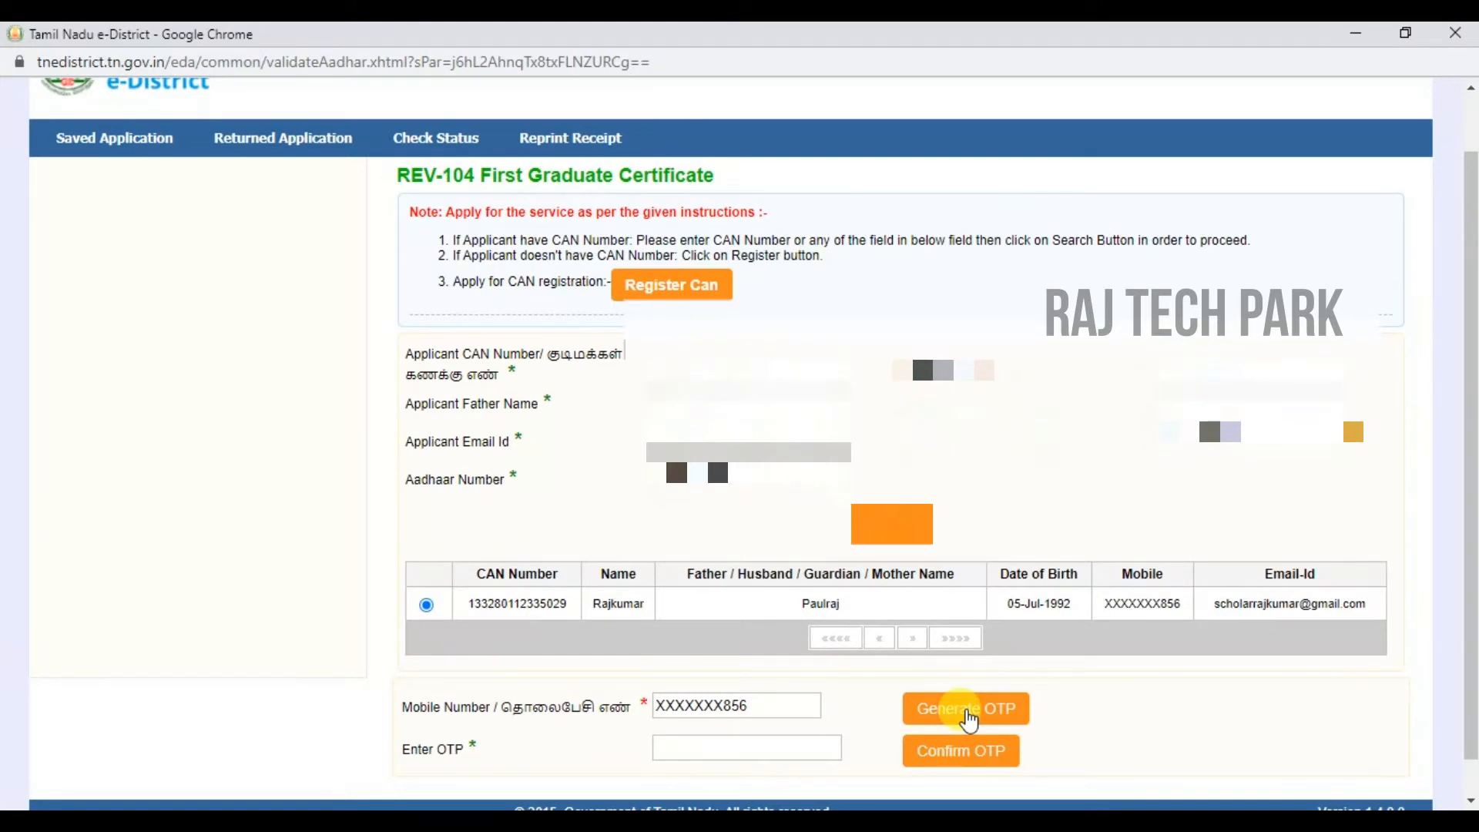
{"action": "left_click_drag", "start_coordinate": [1472, 530], "coordinate": [1472, 604]}
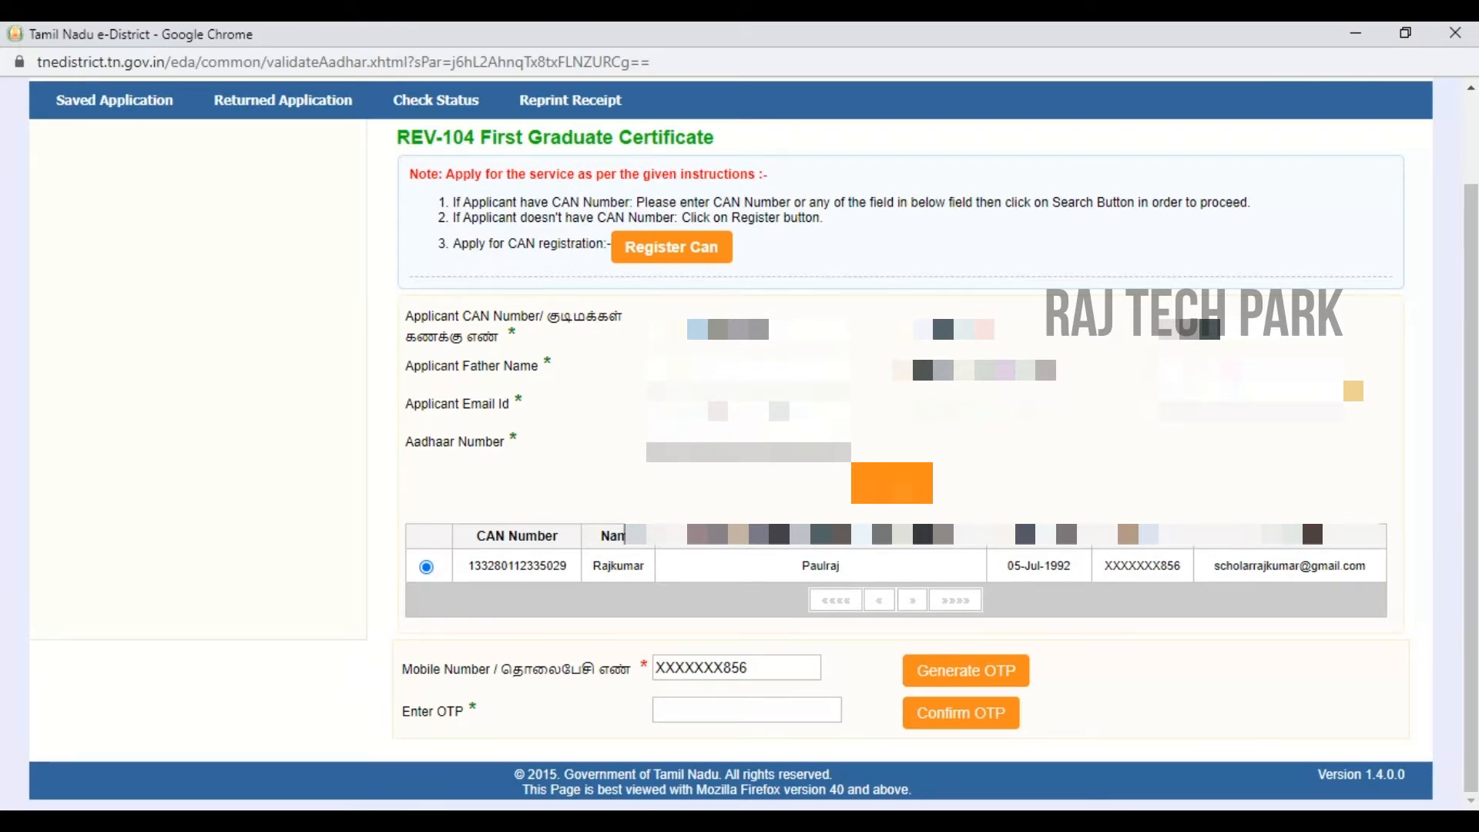
Step: Enter the received OTP code and confirm it for the selected CAN record
{"action": "left_click", "coordinate": [806, 705]}
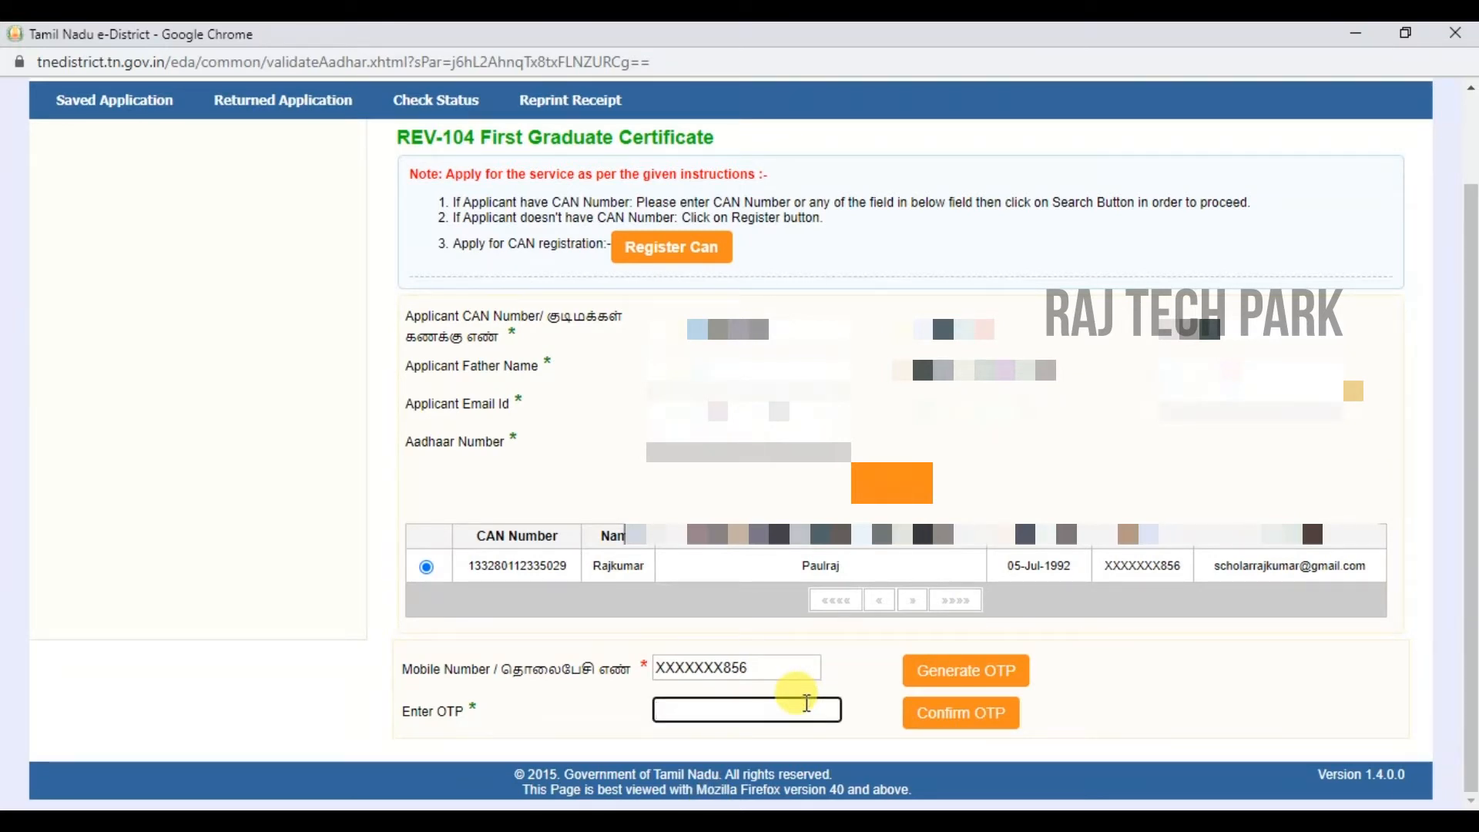
{"action": "left_click", "coordinate": [1002, 714]}
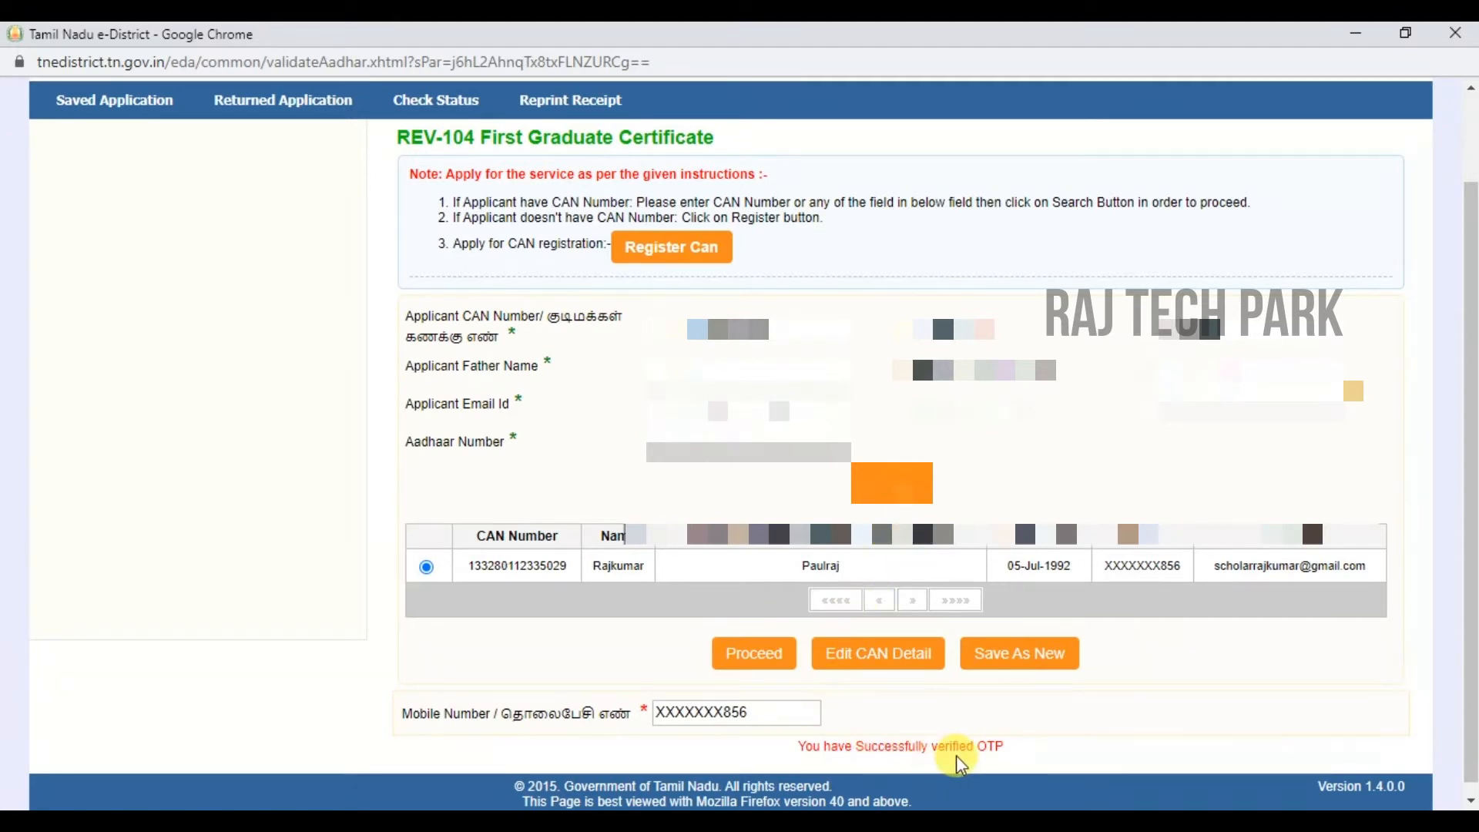
{"action": "scroll", "coordinate": [1472, 558], "scroll_direction": "down", "scroll_amount": 1}
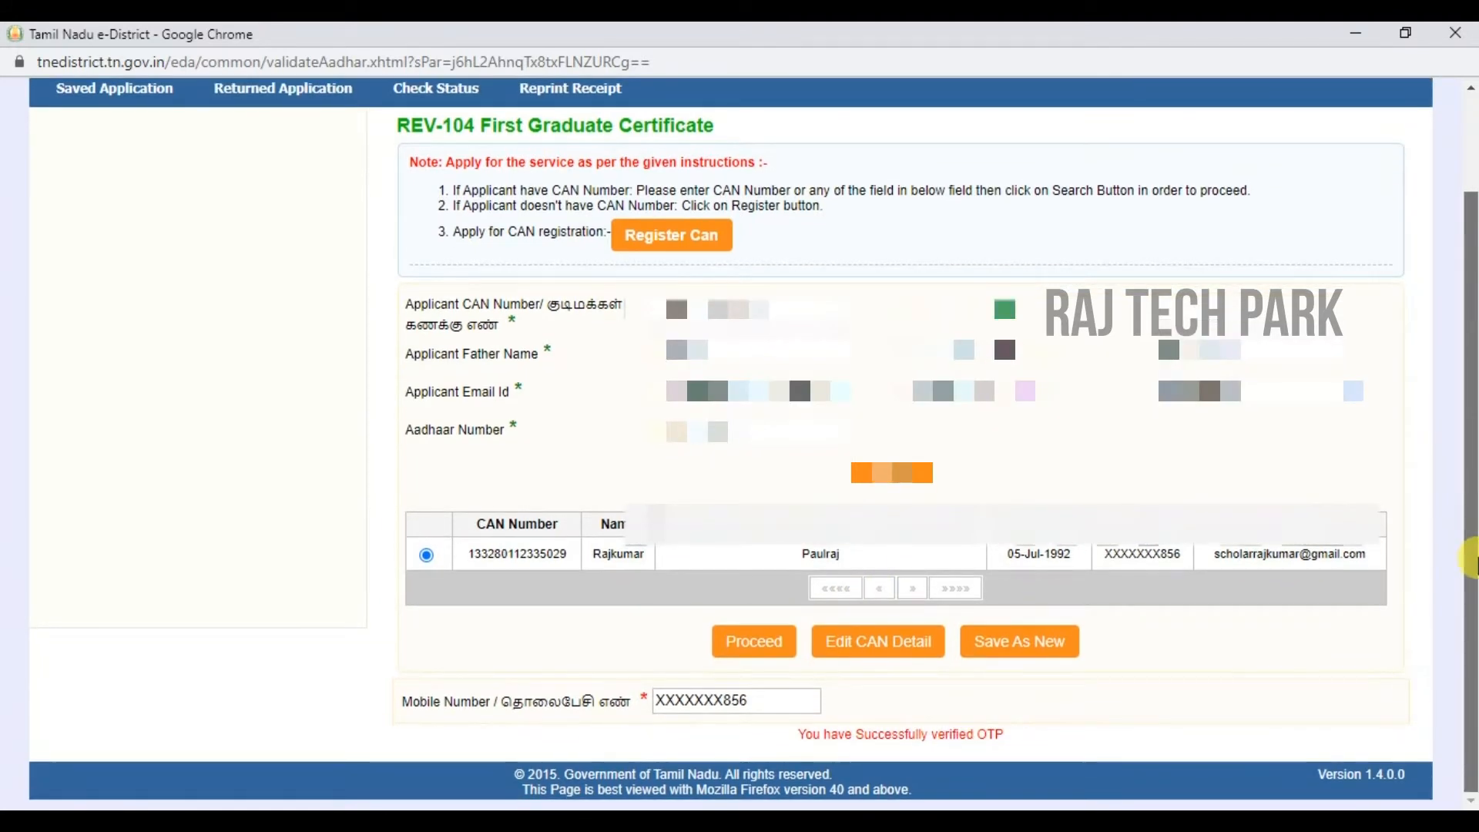
{"action": "scroll", "coordinate": [1471, 508], "scroll_direction": "up", "scroll_amount": 1}
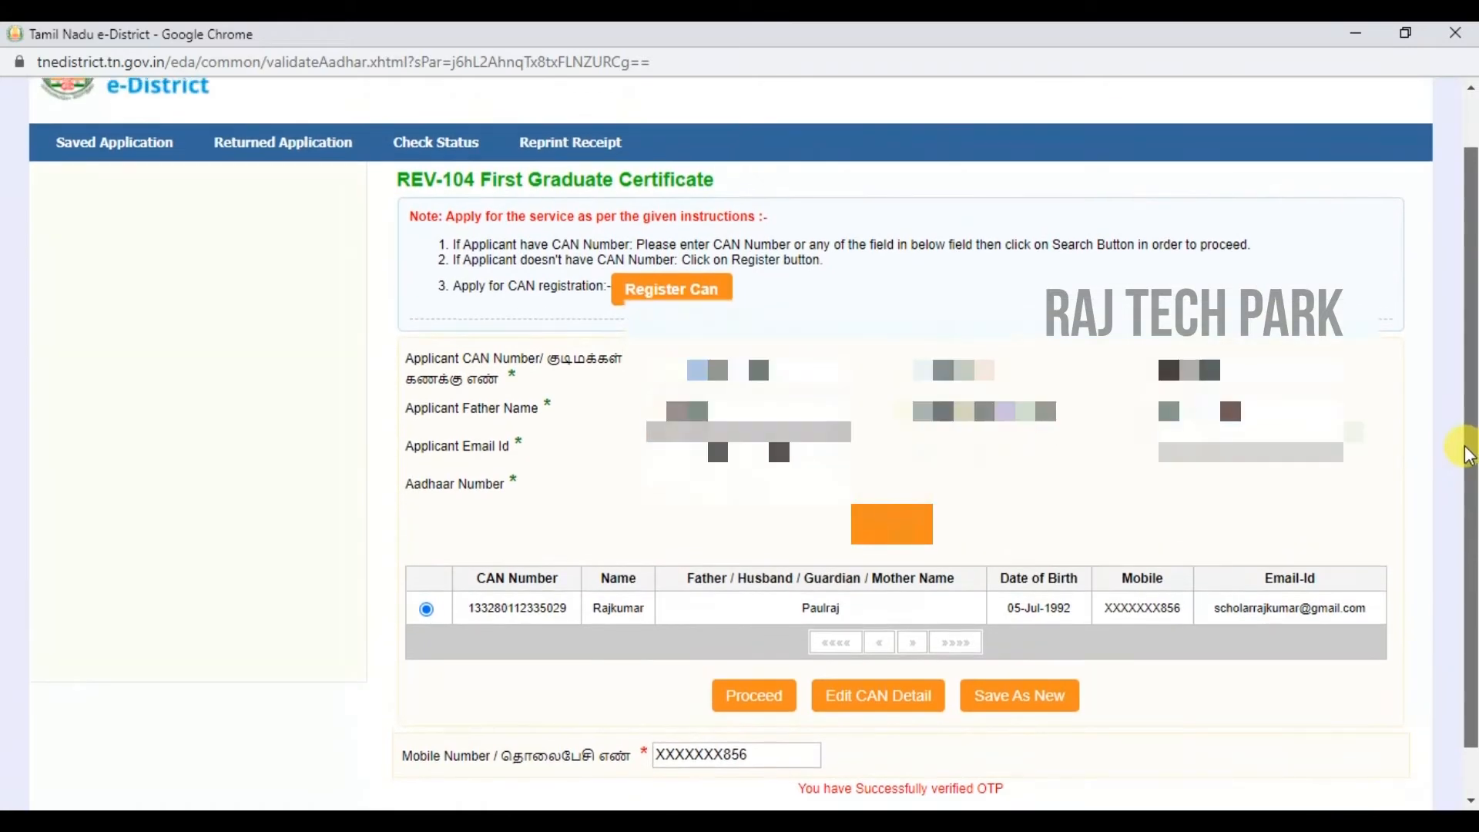
{"action": "scroll", "coordinate": [1468, 454], "scroll_direction": "up", "scroll_amount": 1}
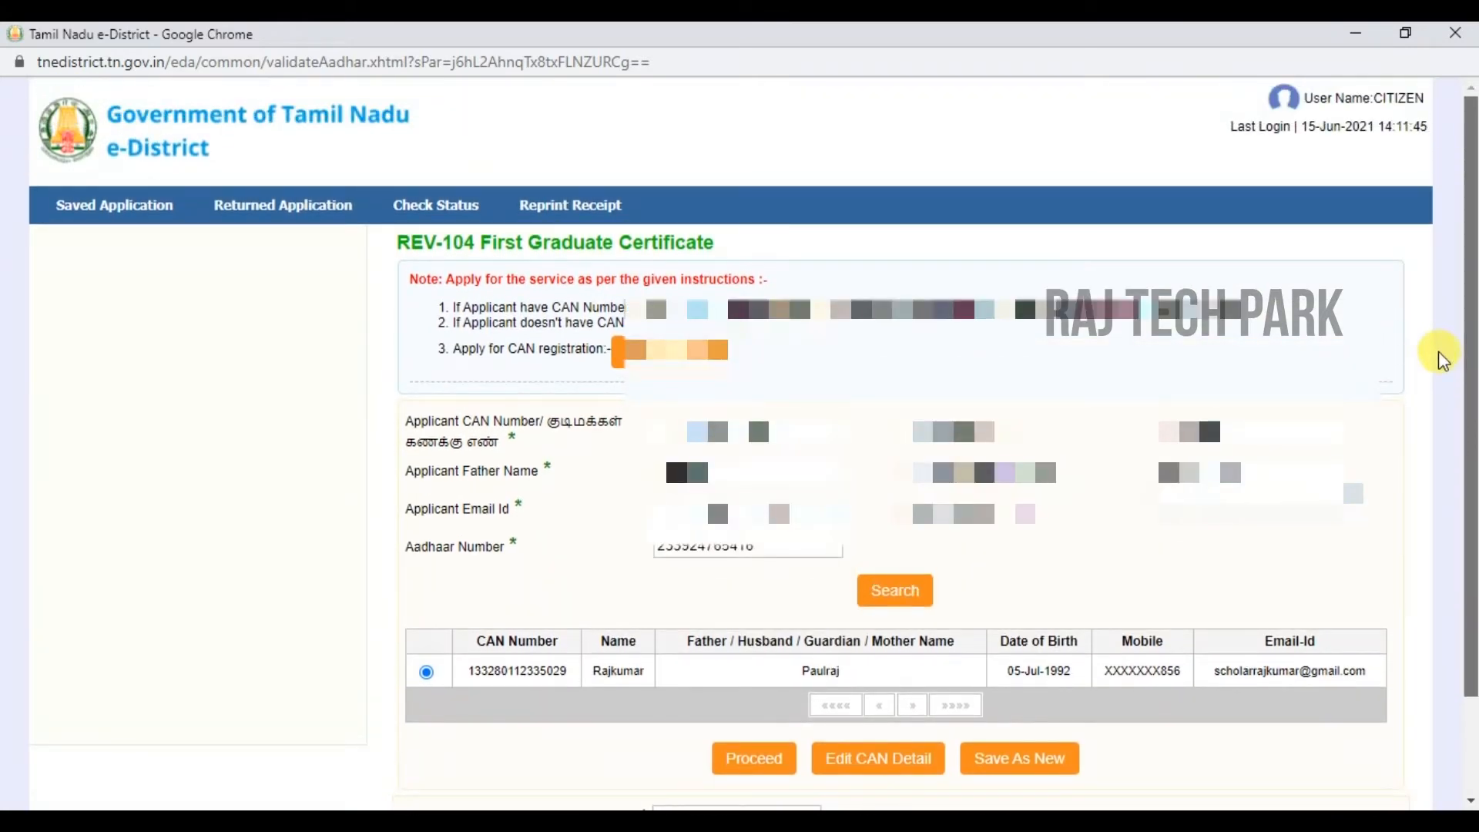
{"action": "scroll", "coordinate": [1456, 416], "scroll_direction": "down", "scroll_amount": 2}
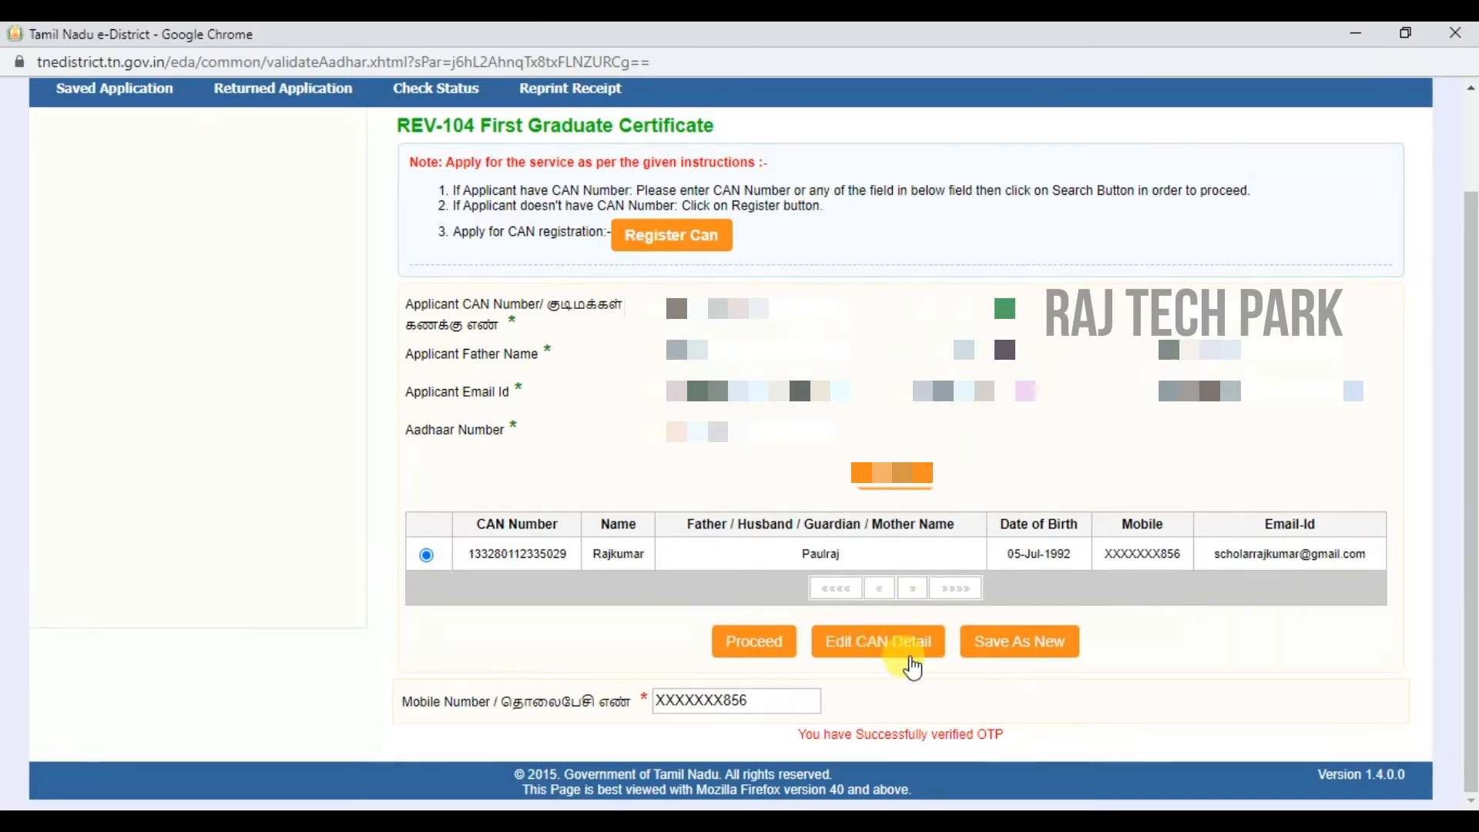
Step: Continue with the verified CAN record and answer Yes to the family graduation question
{"action": "left_click", "coordinate": [762, 643]}
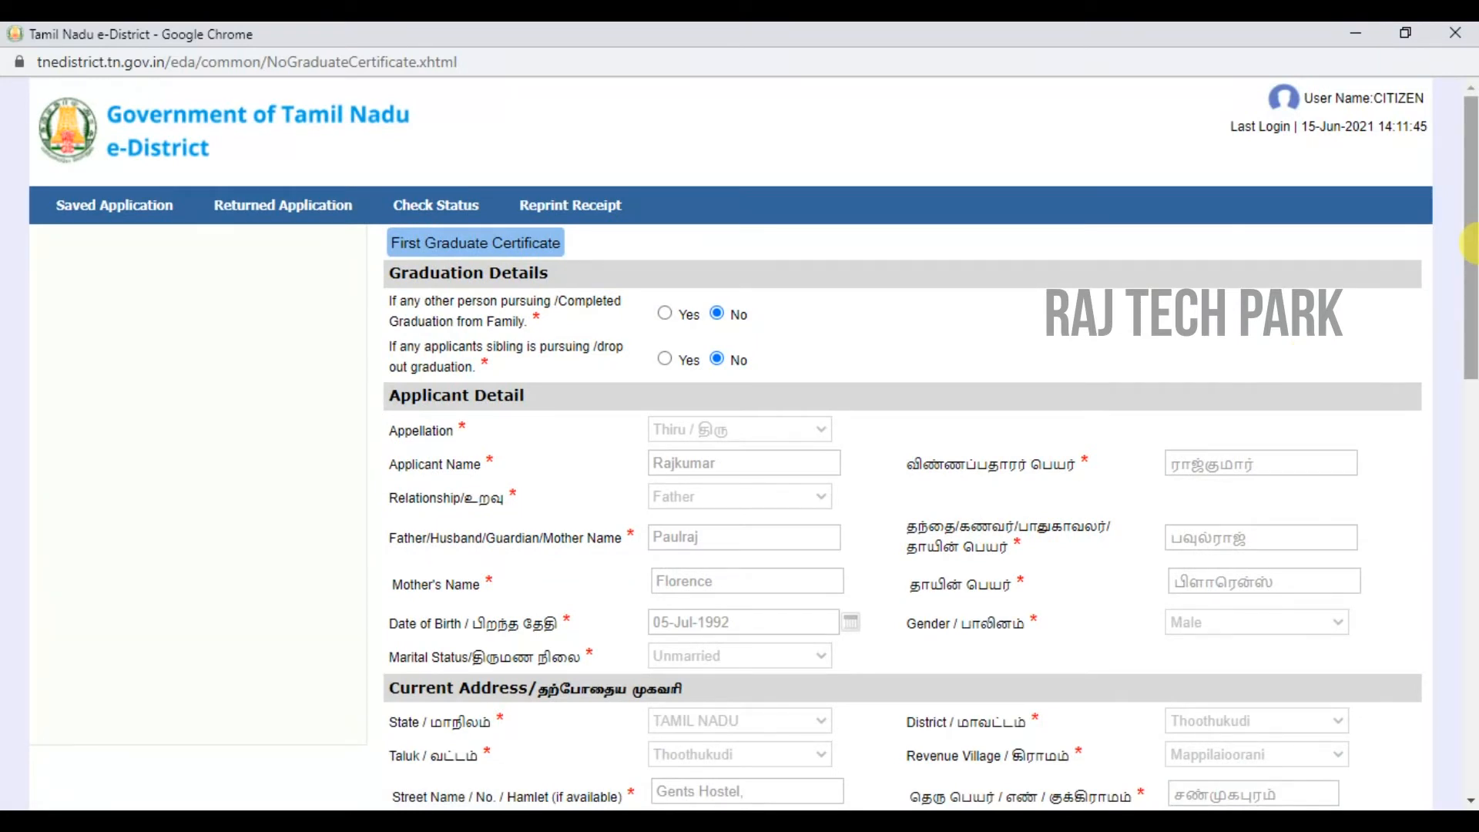
{"action": "mouse_move", "coordinate": [1468, 245]}
{"action": "left_mouse_down"}
{"action": "mouse_move", "coordinate": [1470, 600]}
{"action": "mouse_move", "coordinate": [1469, 244]}
{"action": "left_mouse_up"}
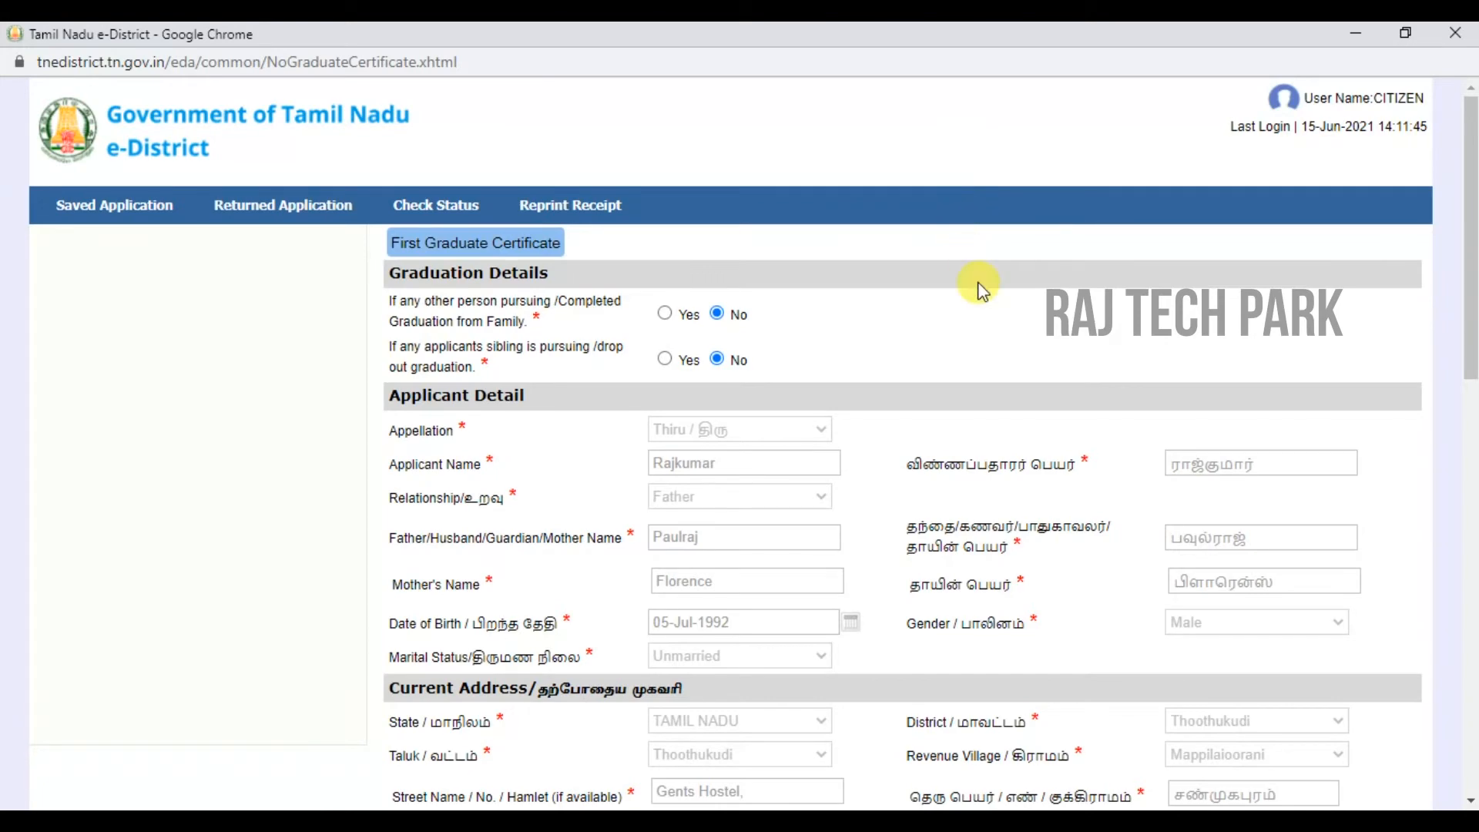
{"action": "left_click", "coordinate": [664, 314]}
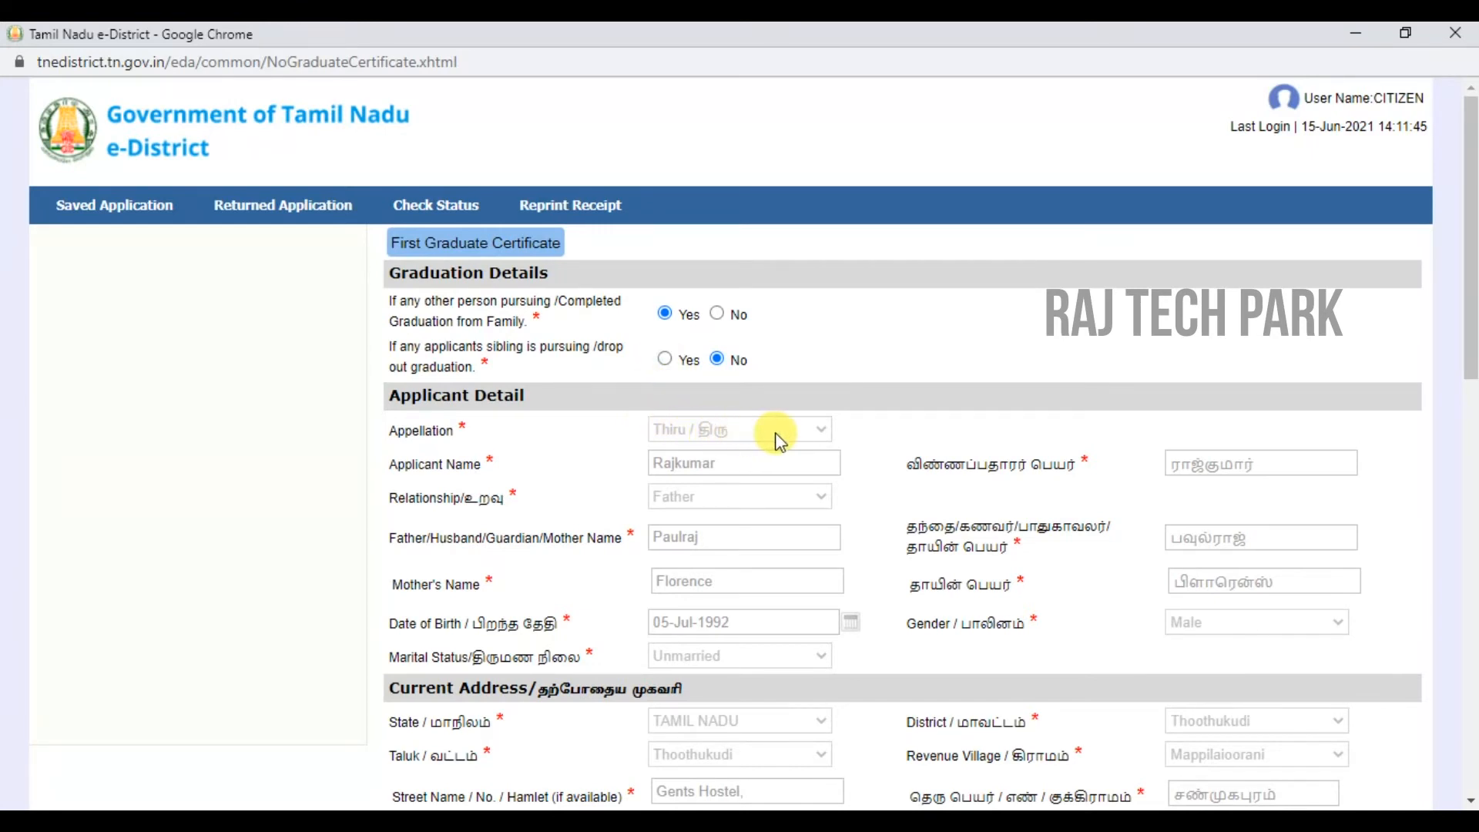
Step: Scroll down to Details of Family Members and focus the empty family-member Name field
{"action": "scroll", "coordinate": [710, 385], "scroll_direction": "down", "scroll_amount": 1}
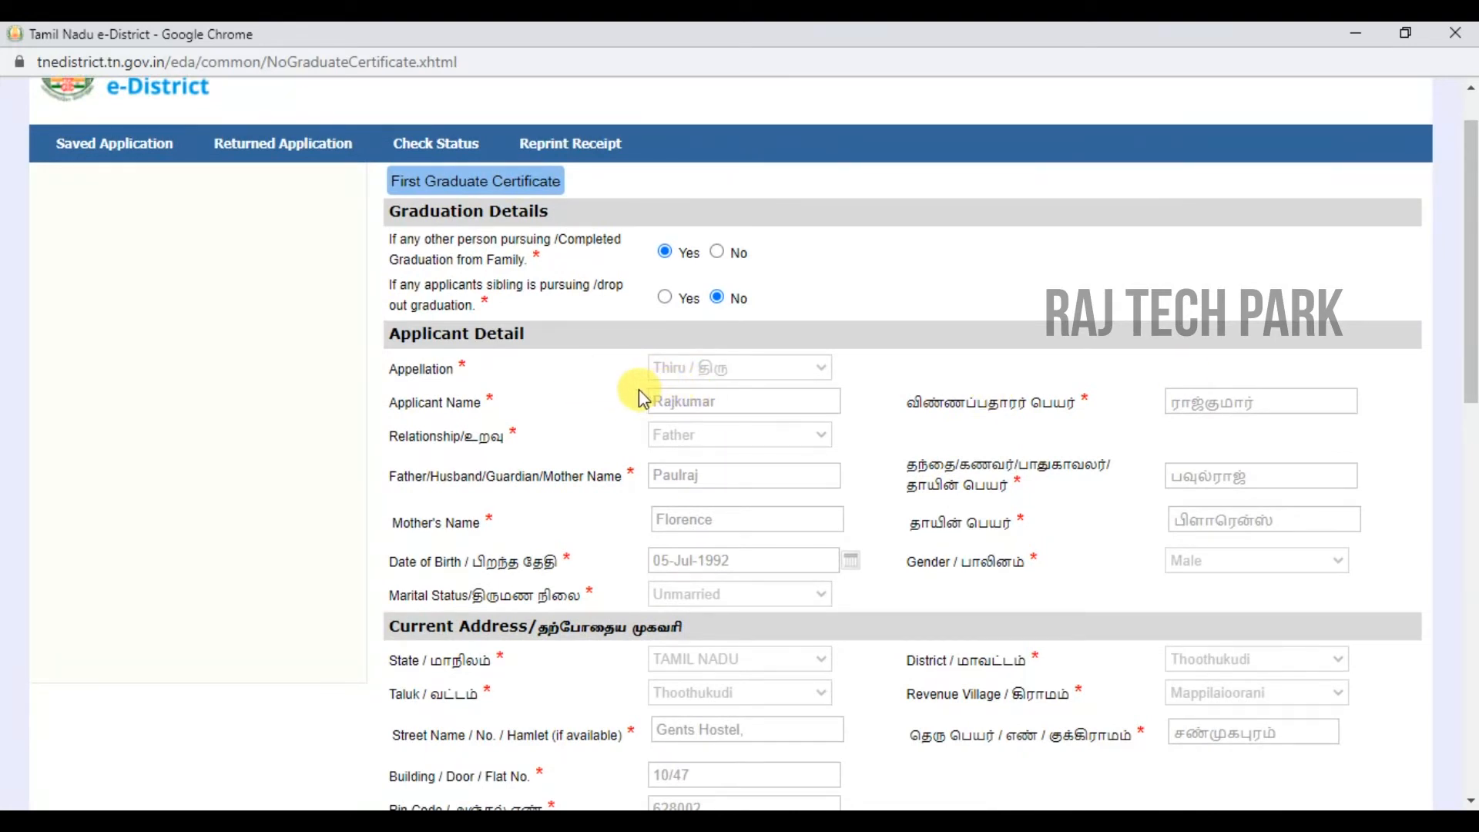
{"action": "left_click_drag", "start_coordinate": [1473, 389], "coordinate": [1472, 639]}
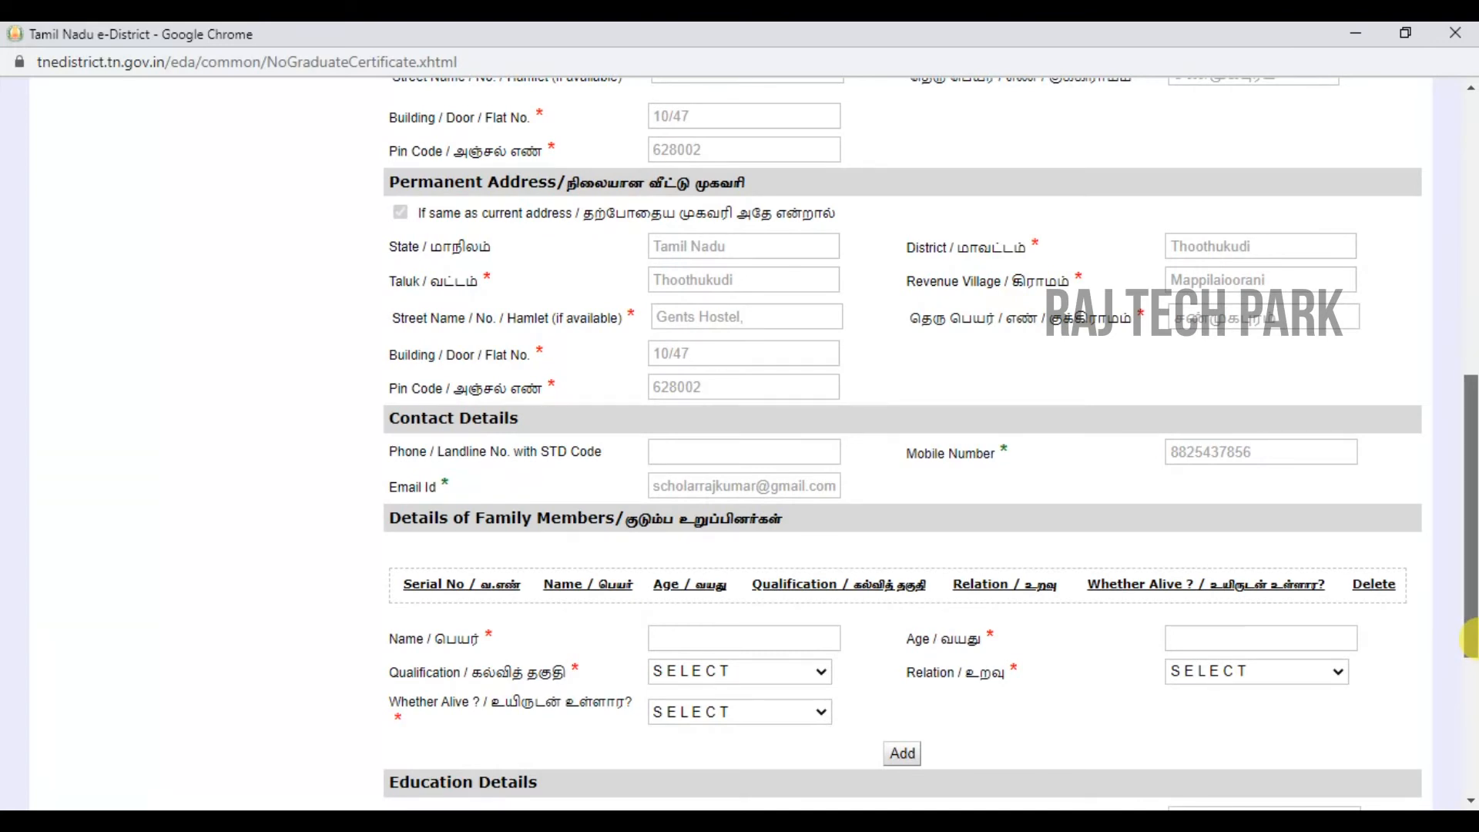
{"action": "left_click_drag", "start_coordinate": [1472, 639], "coordinate": [1472, 772]}
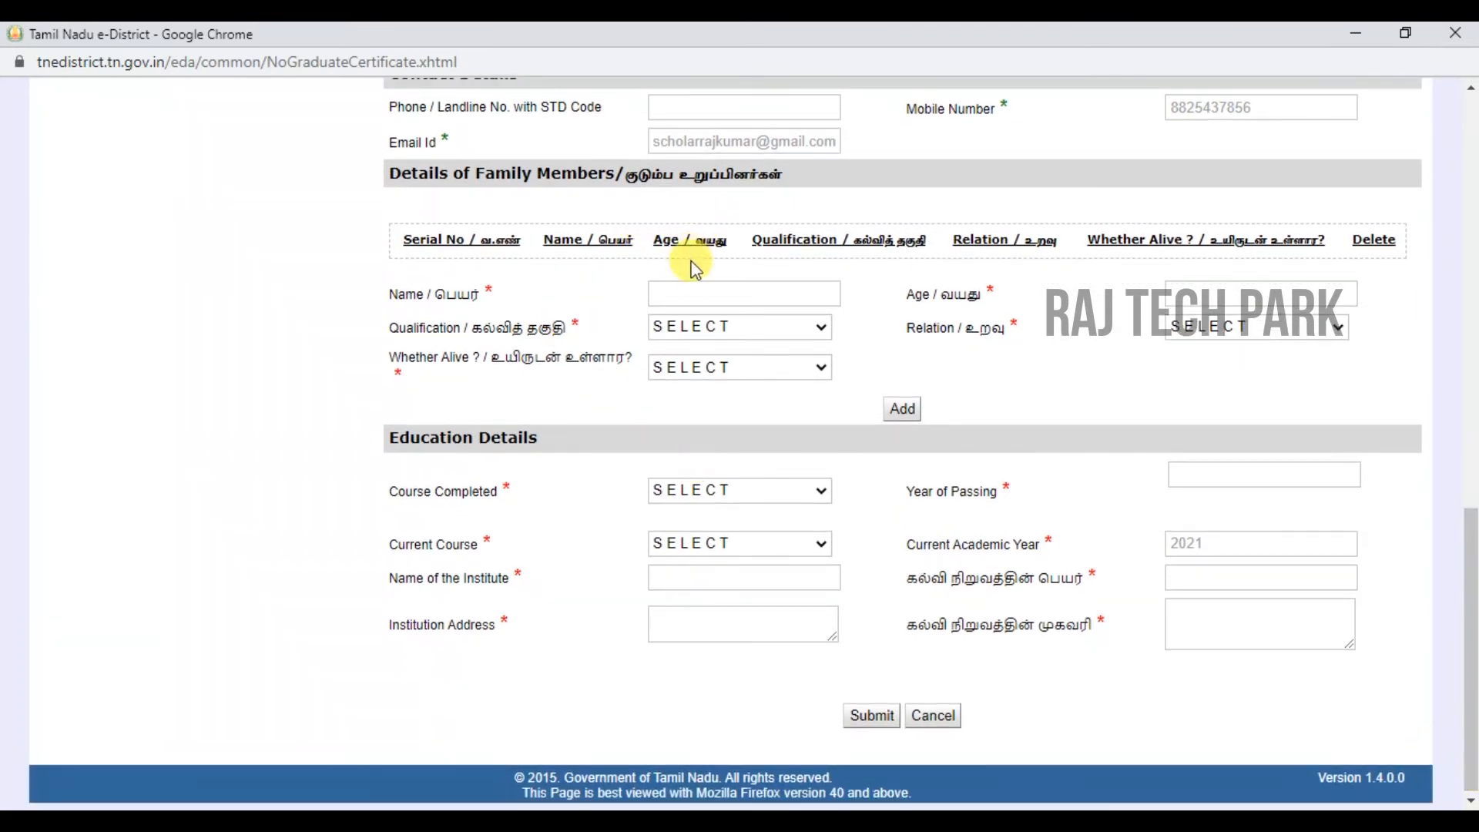
{"action": "left_click", "coordinate": [697, 285]}
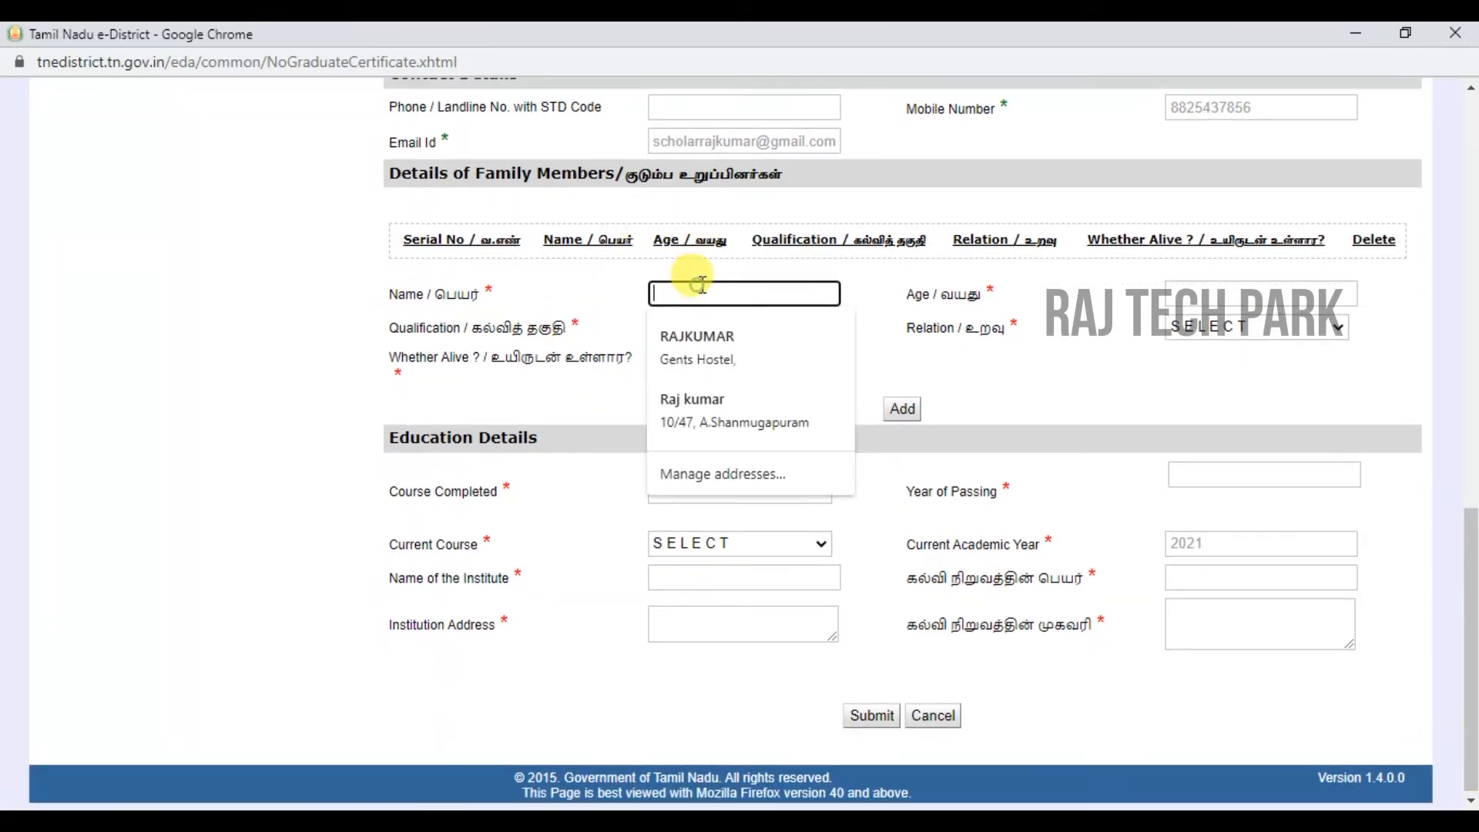
{"action": "left_click", "coordinate": [903, 274]}
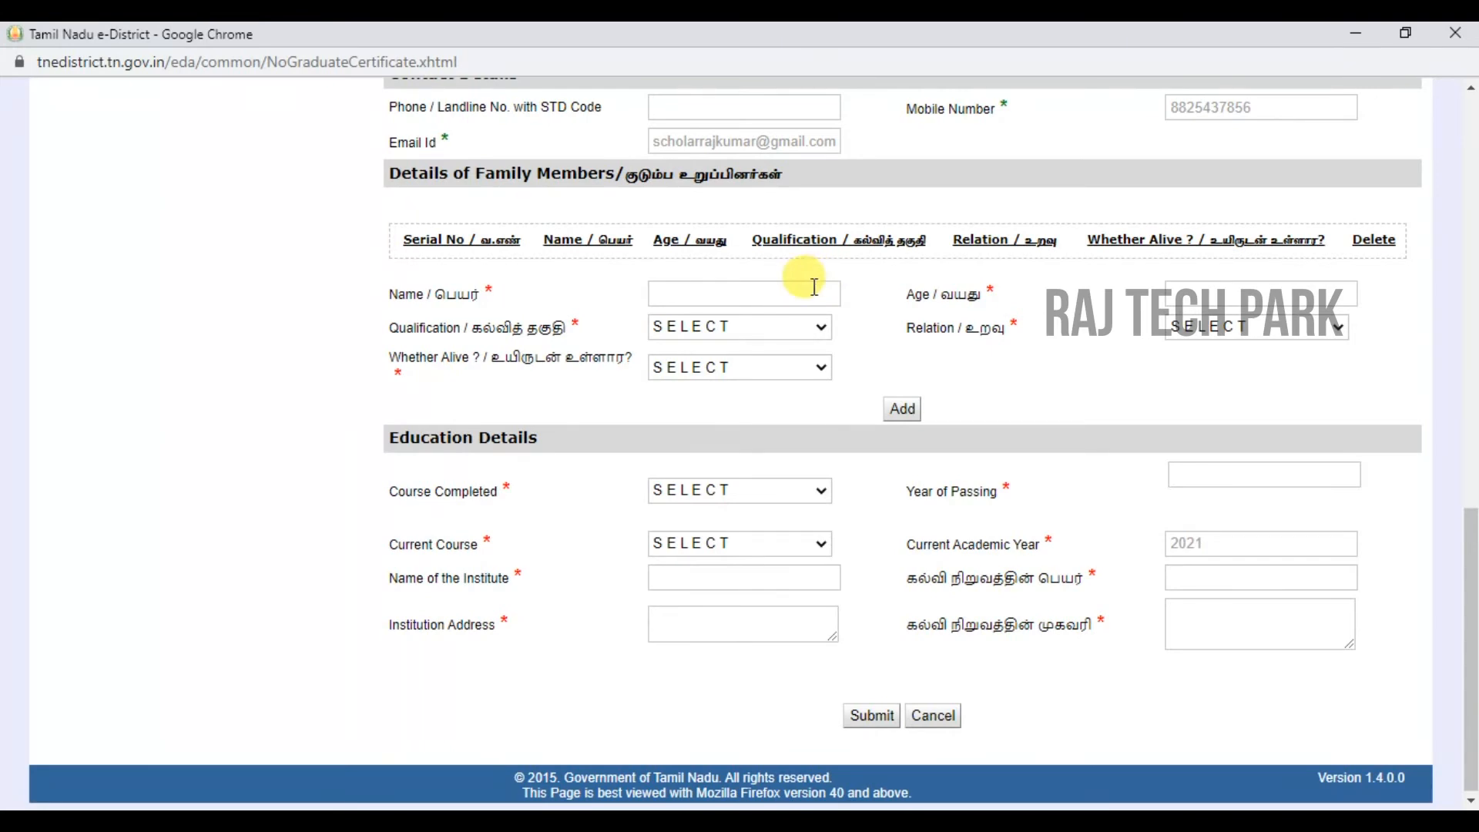
{"action": "left_click", "coordinate": [811, 289]}
{"action": "left_click", "coordinate": [876, 292]}
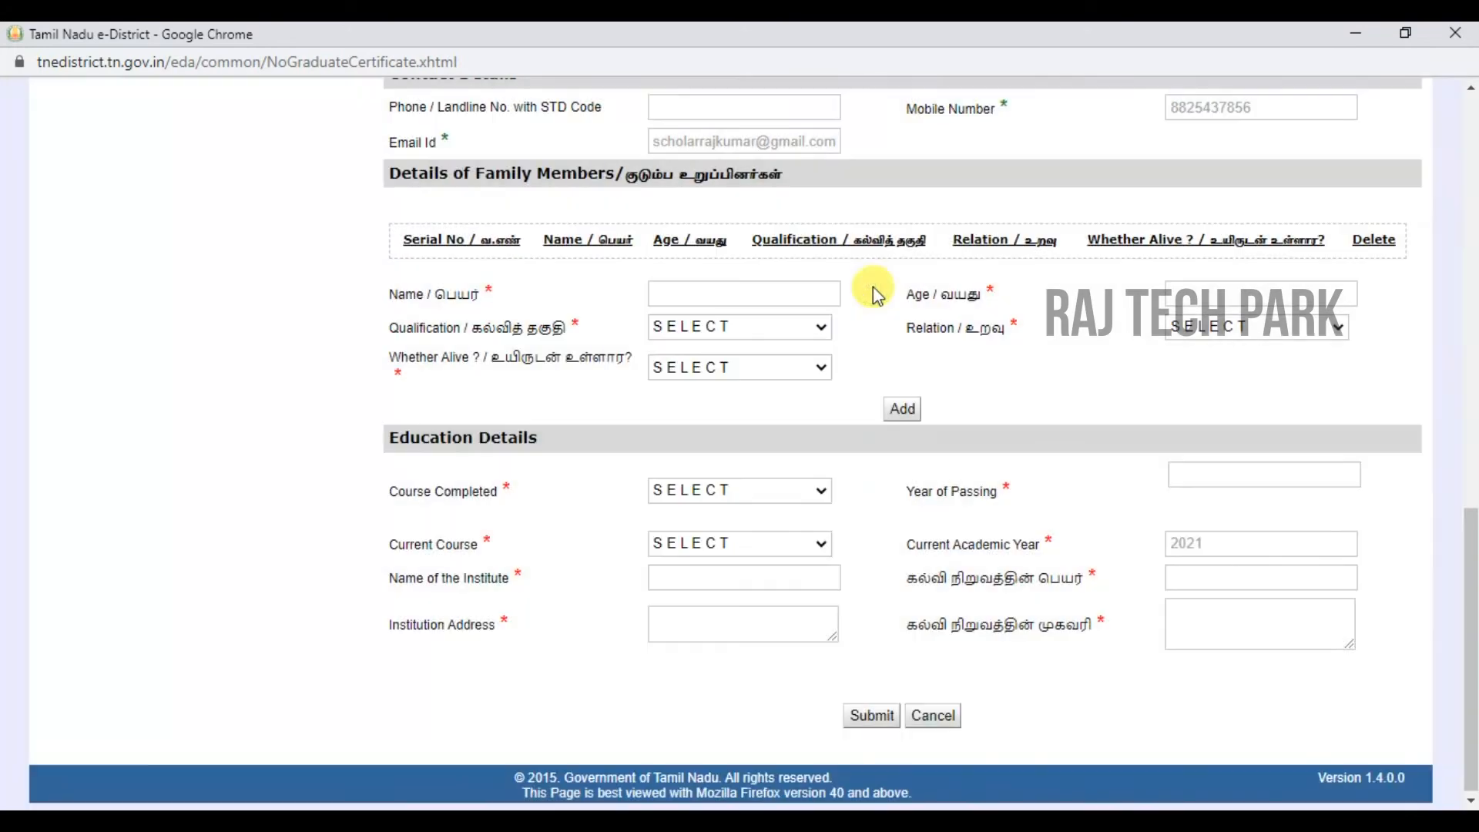
Step: Inspect the Qualification, Relation and Whether Alive options without choosing any
{"action": "left_click", "coordinate": [816, 333]}
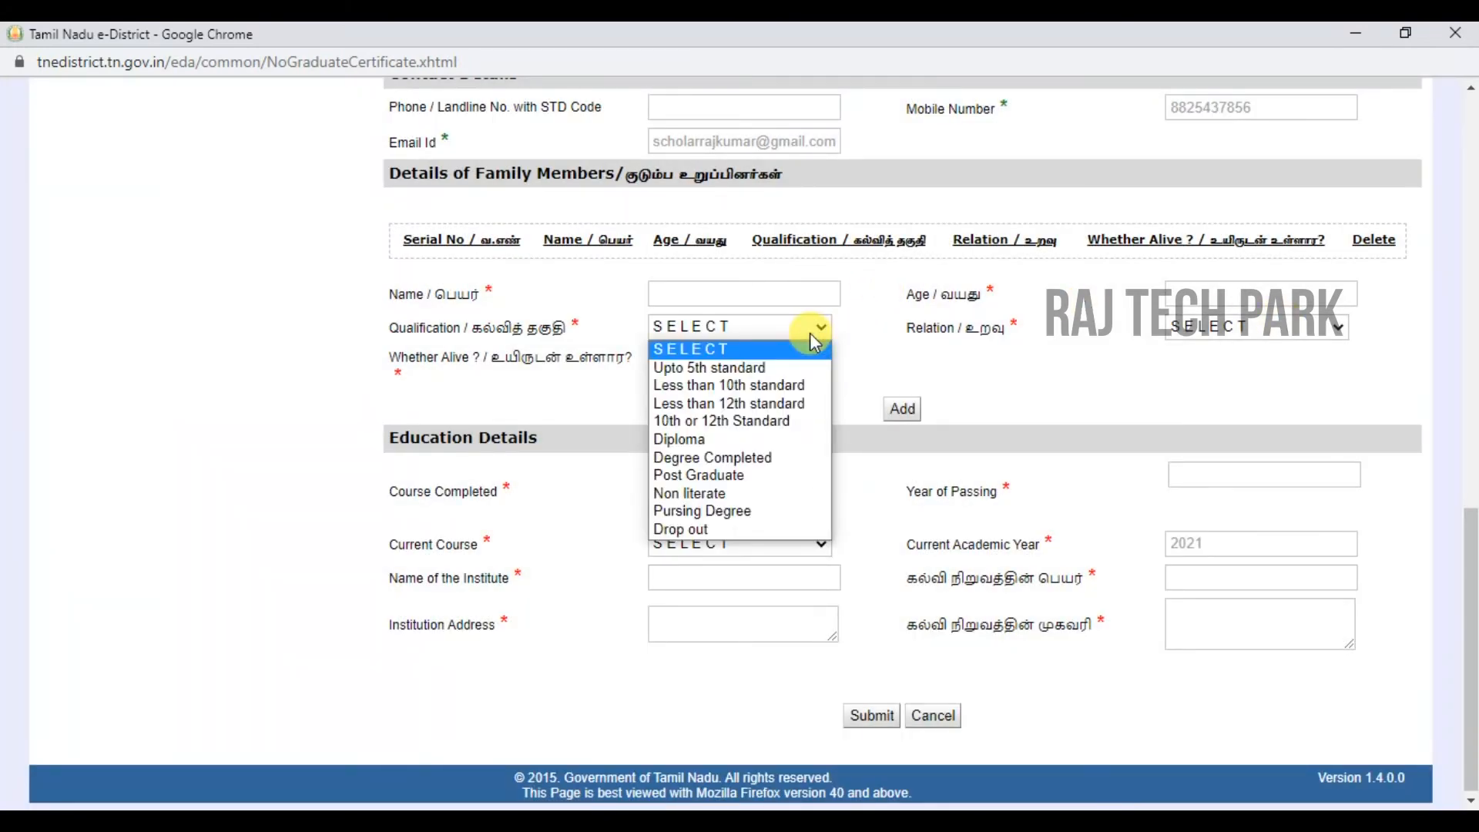
{"action": "left_click", "coordinate": [913, 339]}
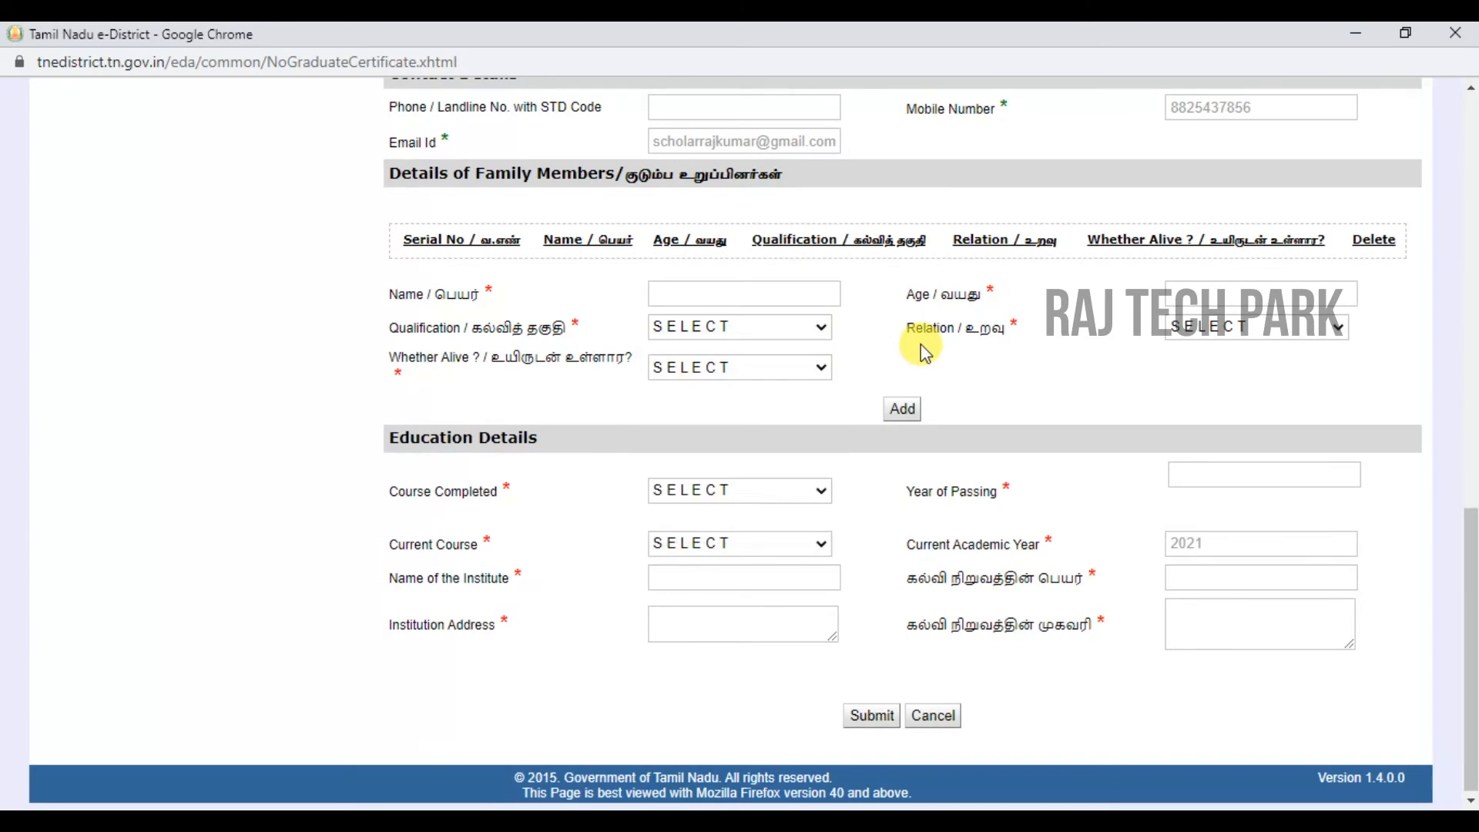
{"action": "left_click", "coordinate": [1284, 335]}
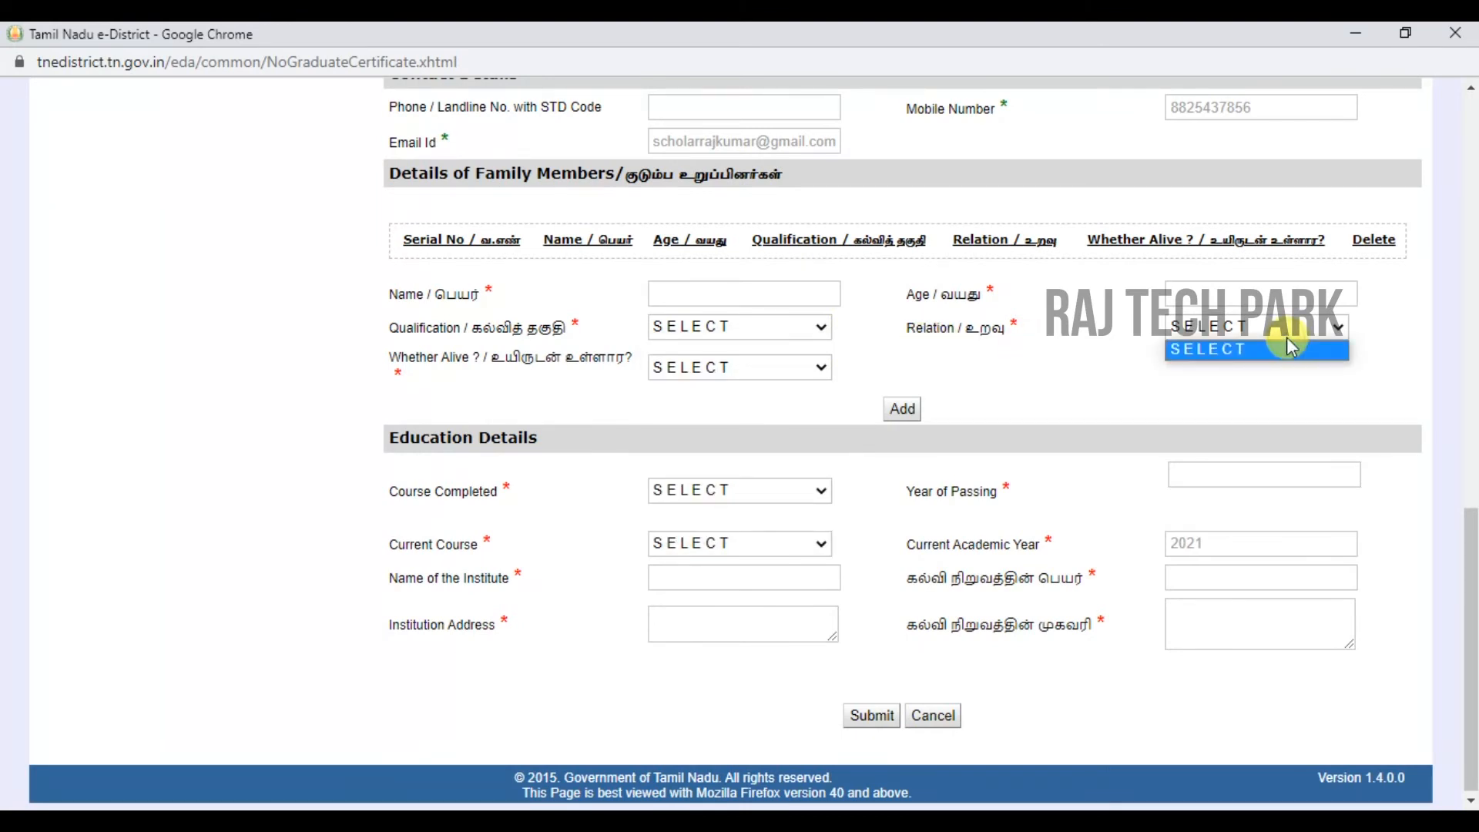
{"action": "left_click", "coordinate": [1127, 345]}
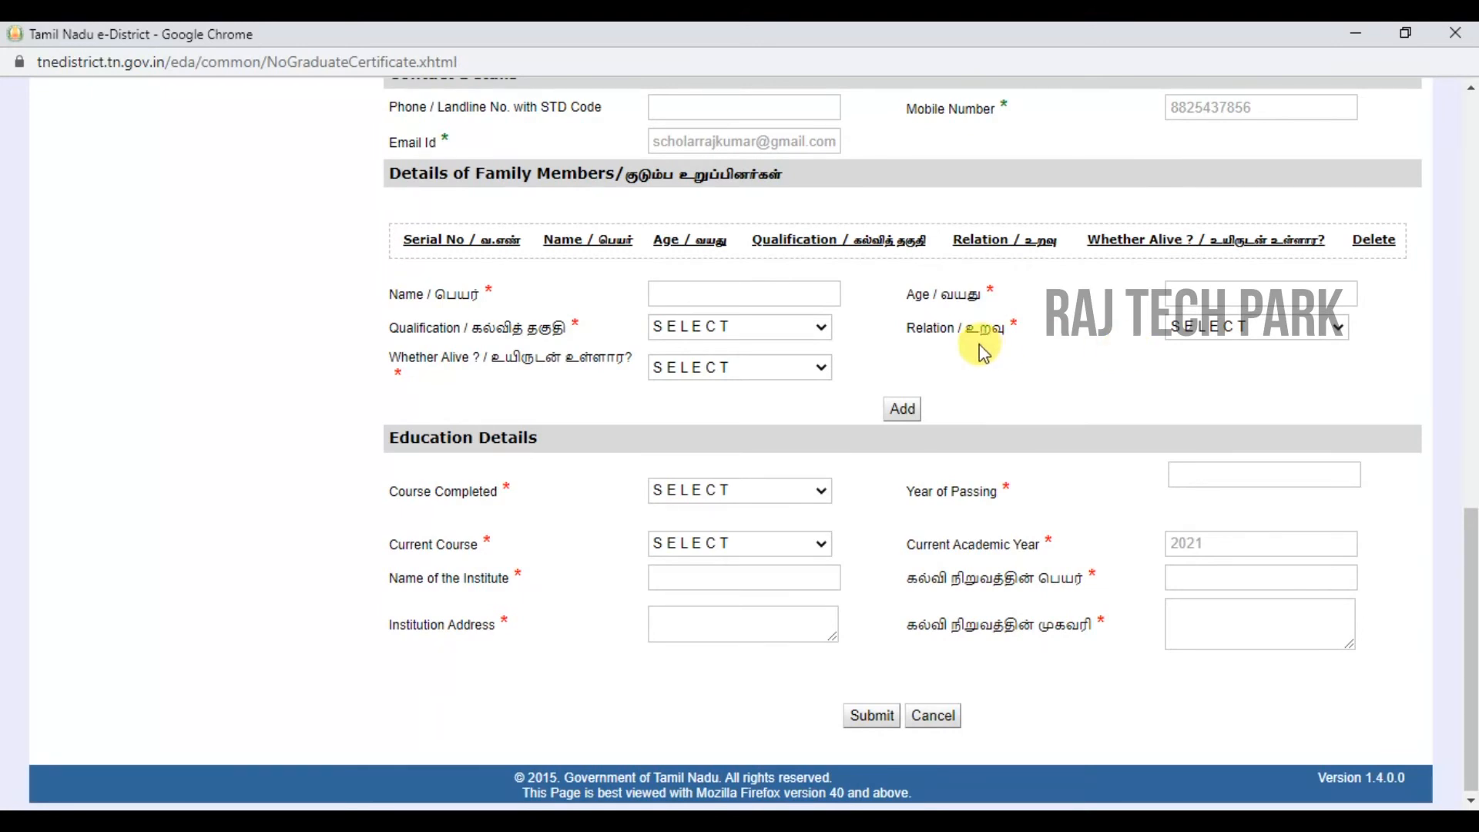
{"action": "left_click", "coordinate": [812, 372]}
{"action": "left_click", "coordinate": [812, 373]}
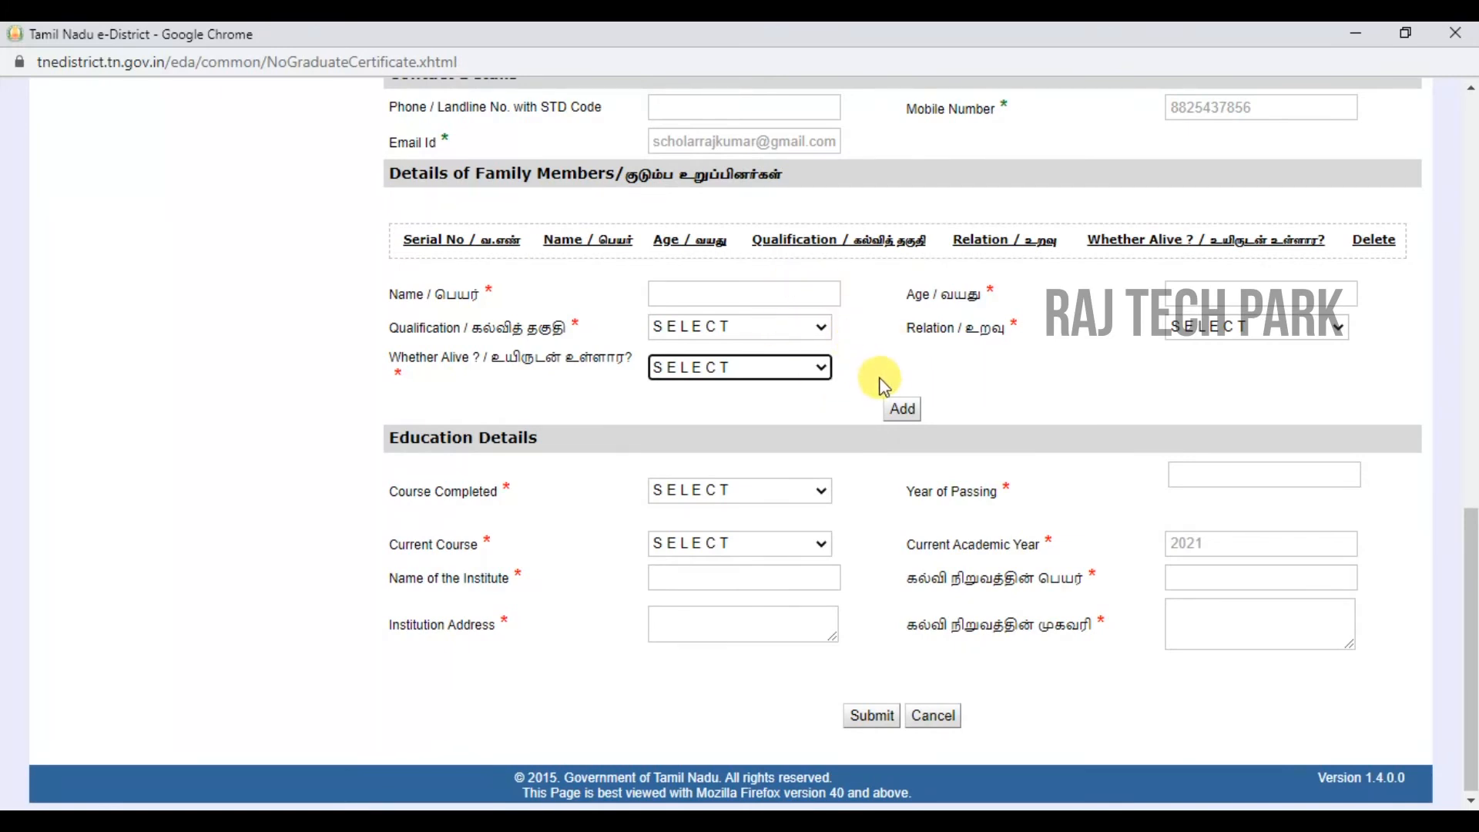
Step: Try adding an empty family member, raising 'Value is required' warnings on the fields
{"action": "left_click", "coordinate": [900, 409]}
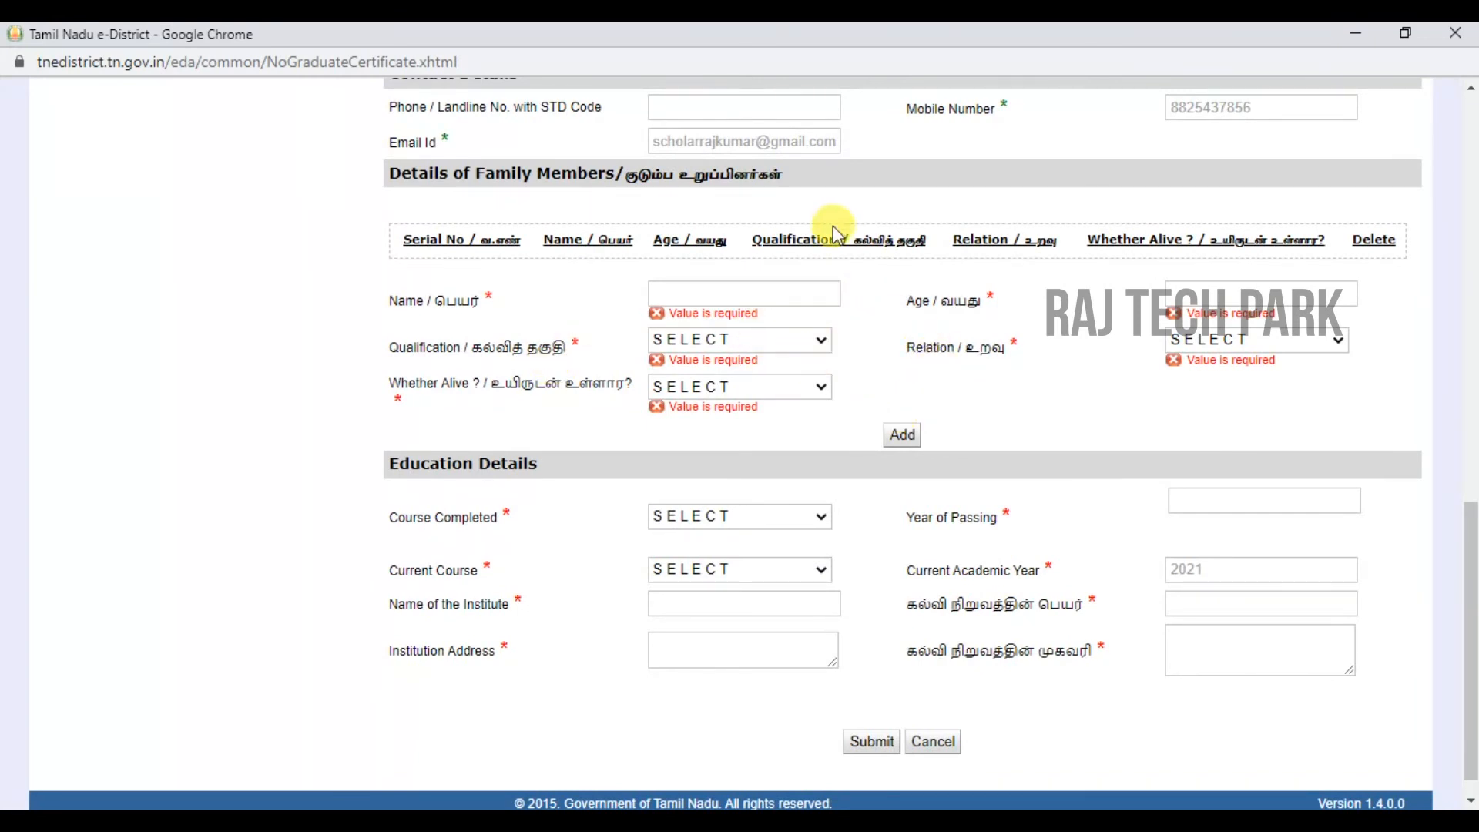
{"action": "left_click", "coordinate": [801, 288]}
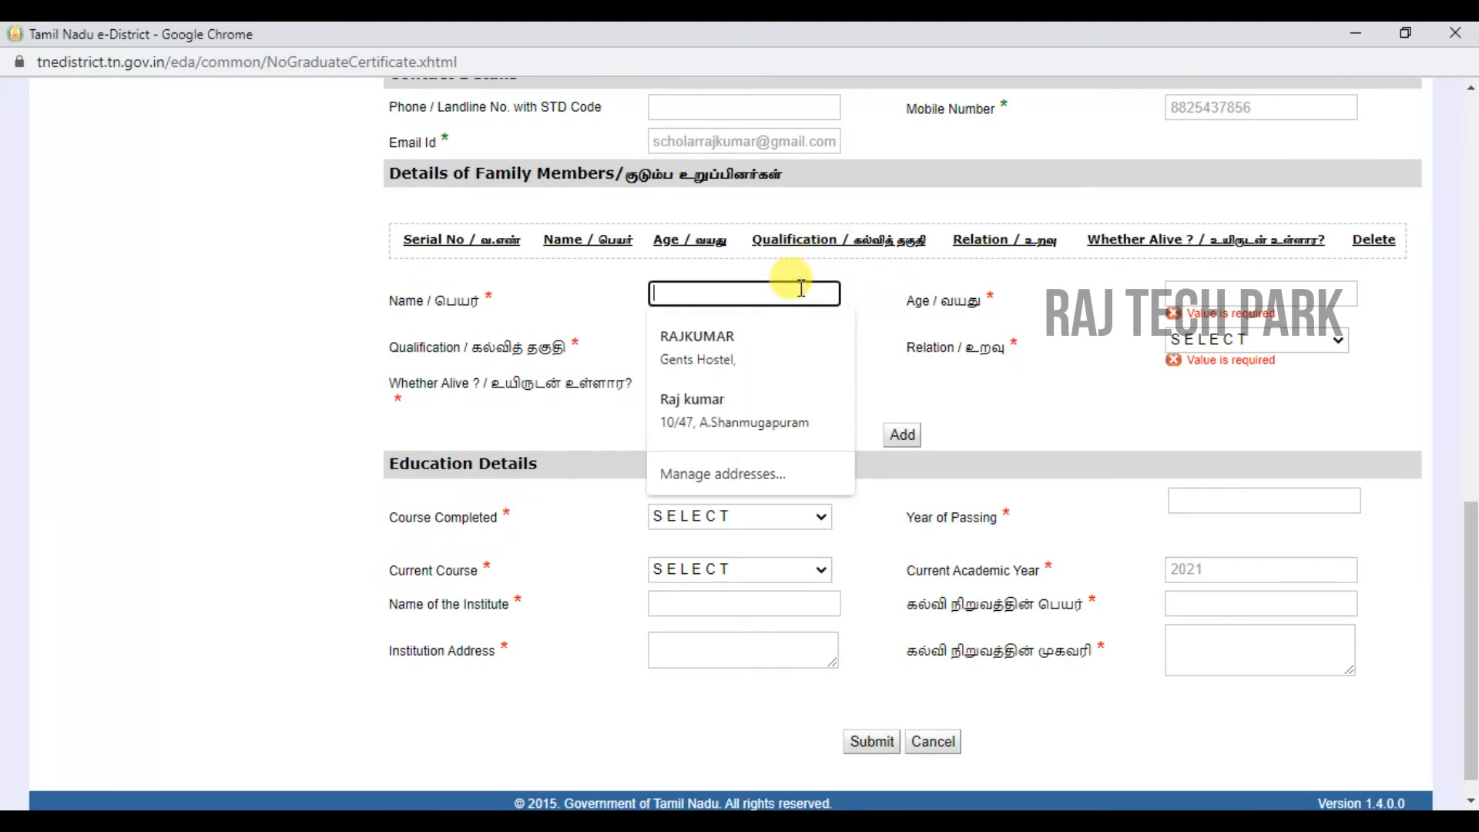
{"action": "left_click", "coordinate": [896, 348]}
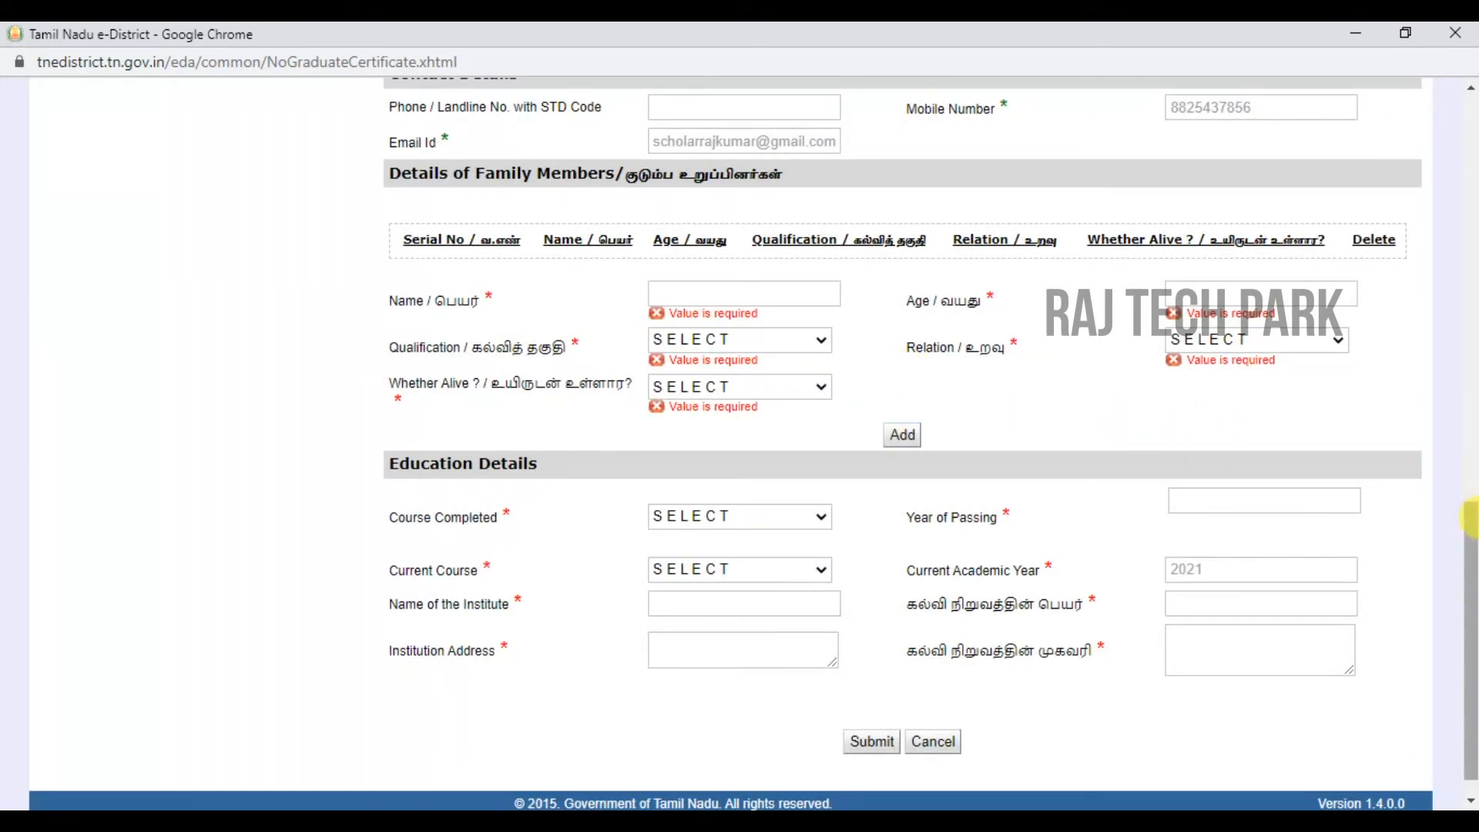
{"action": "left_click_drag", "start_coordinate": [1472, 516], "coordinate": [1472, 528]}
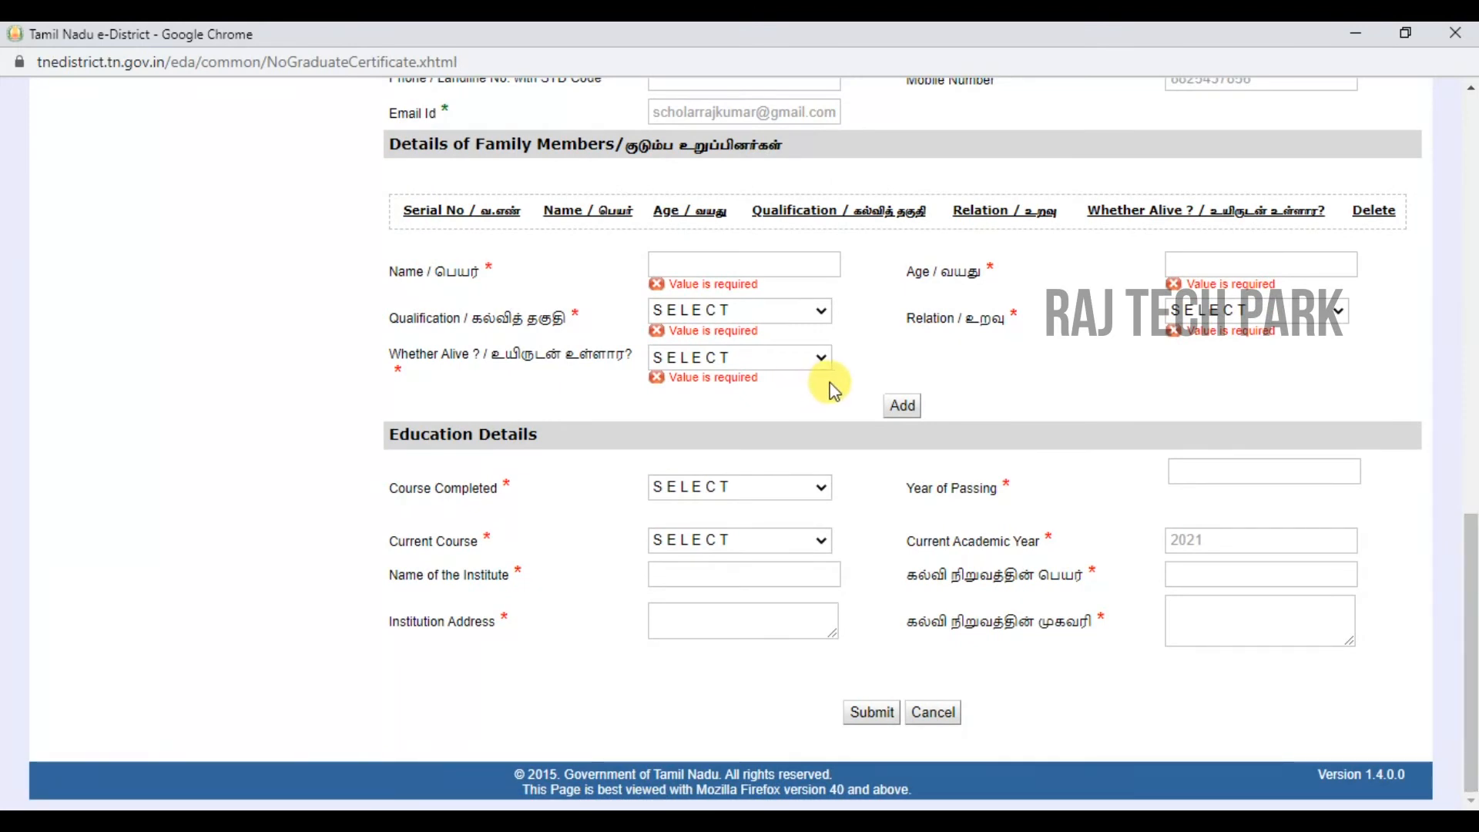
{"action": "left_click", "coordinate": [823, 495]}
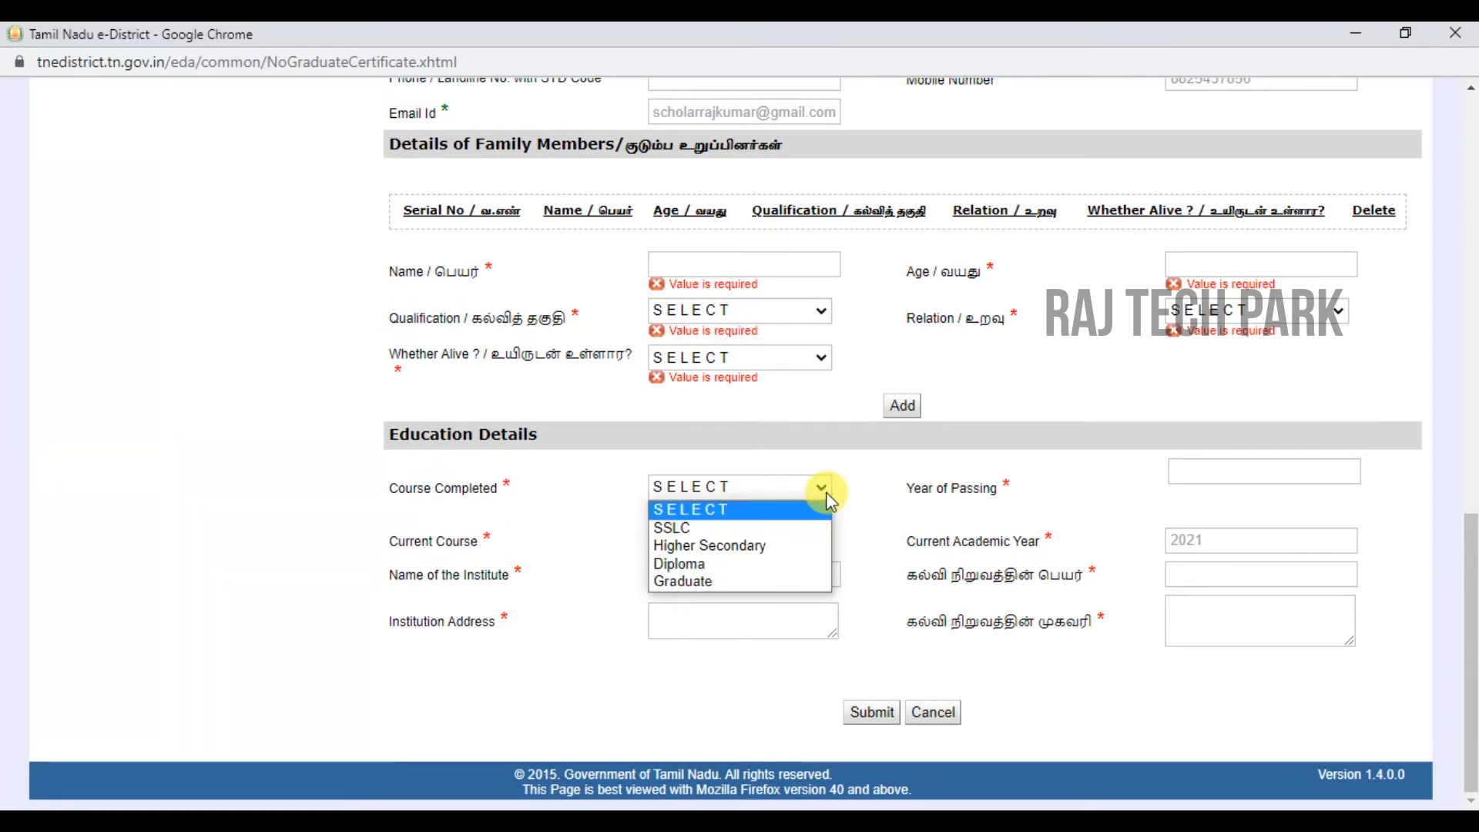
{"action": "left_click", "coordinate": [865, 486]}
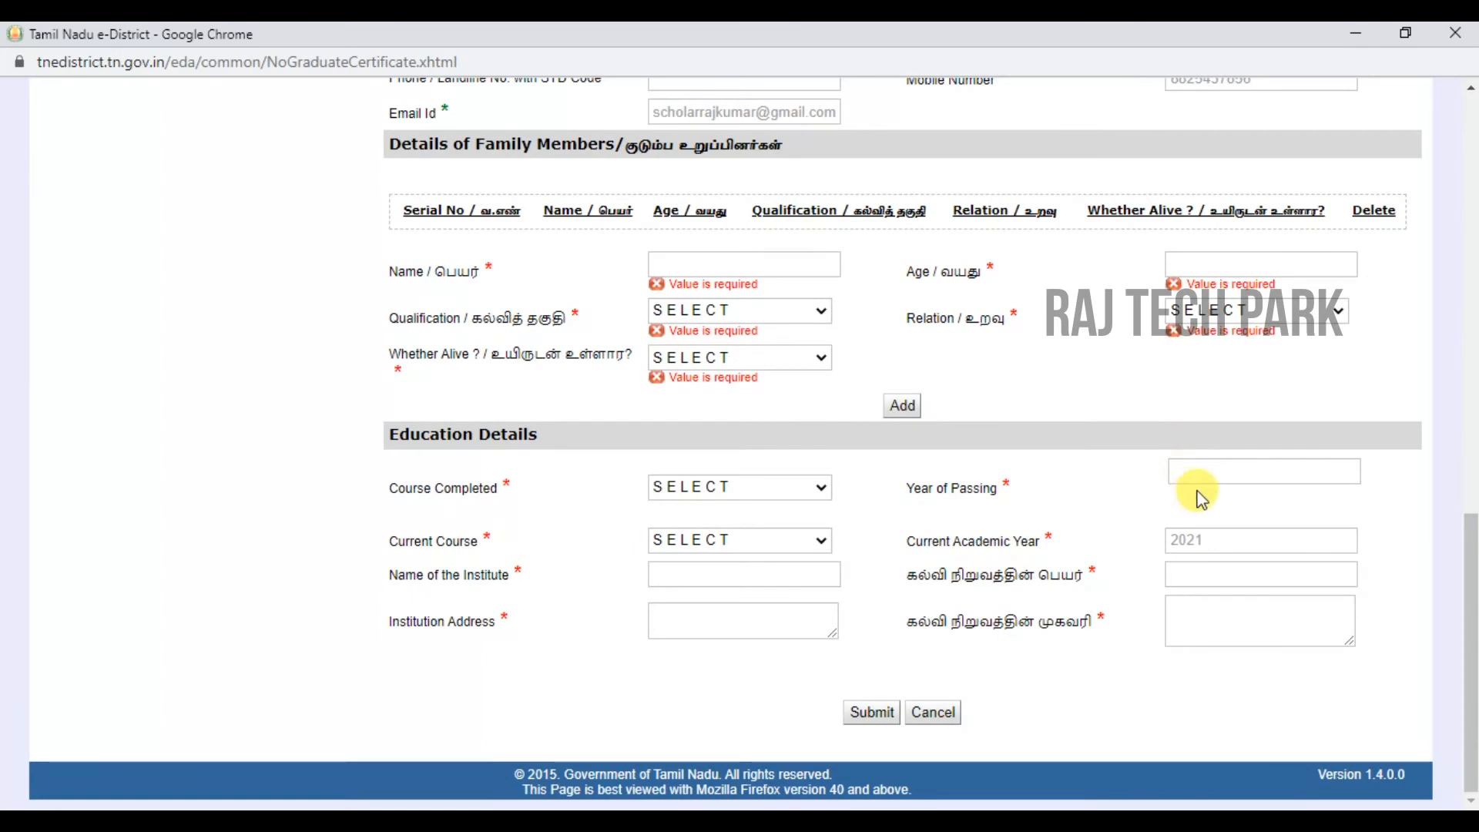
{"action": "left_click", "coordinate": [824, 542]}
{"action": "left_click", "coordinate": [825, 542]}
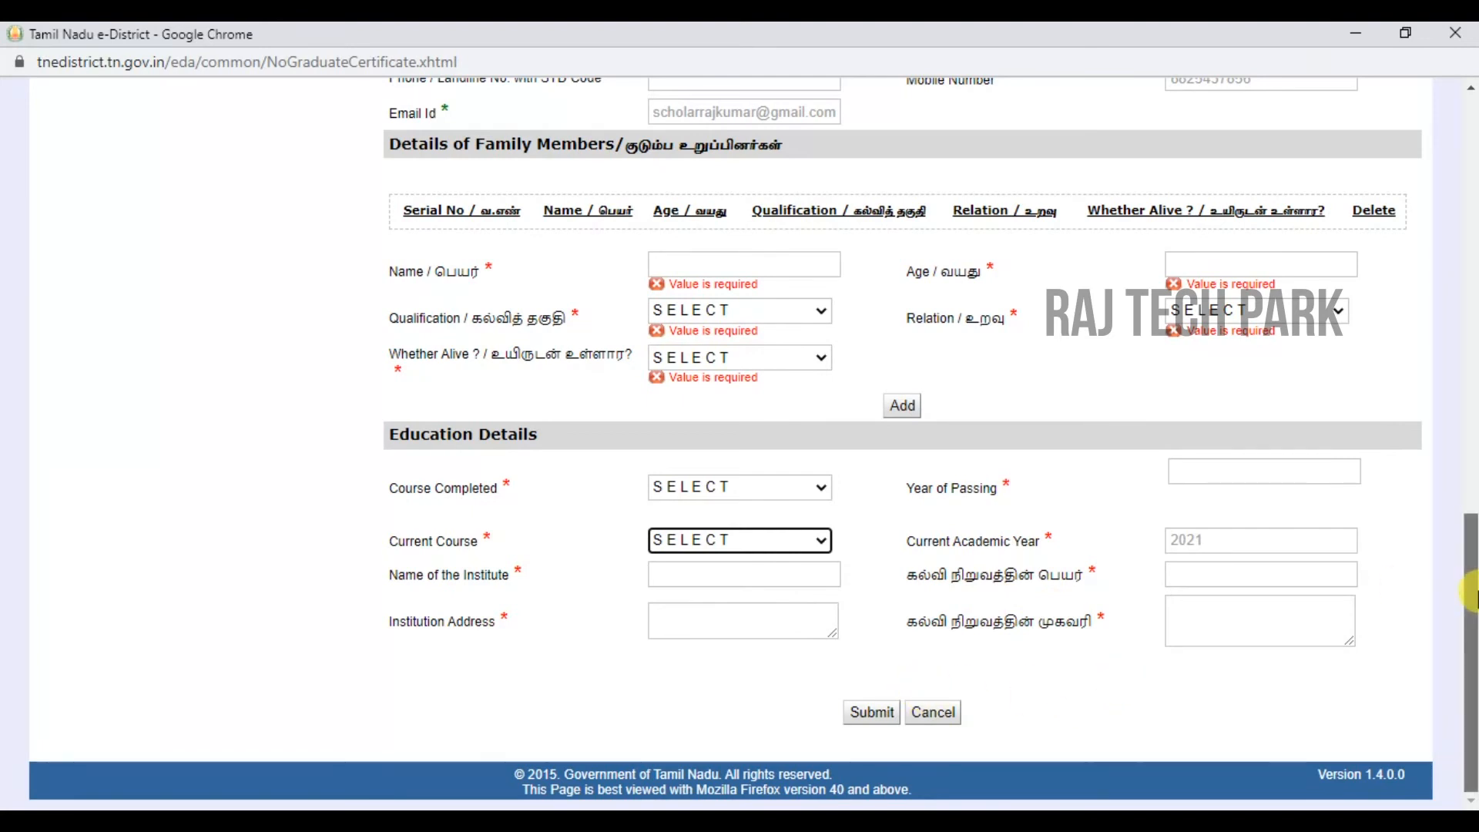
{"action": "mouse_move", "coordinate": [1470, 614]}
{"action": "left_mouse_down"}
{"action": "mouse_move", "coordinate": [1470, 508]}
{"action": "mouse_move", "coordinate": [1472, 609]}
{"action": "left_mouse_up"}
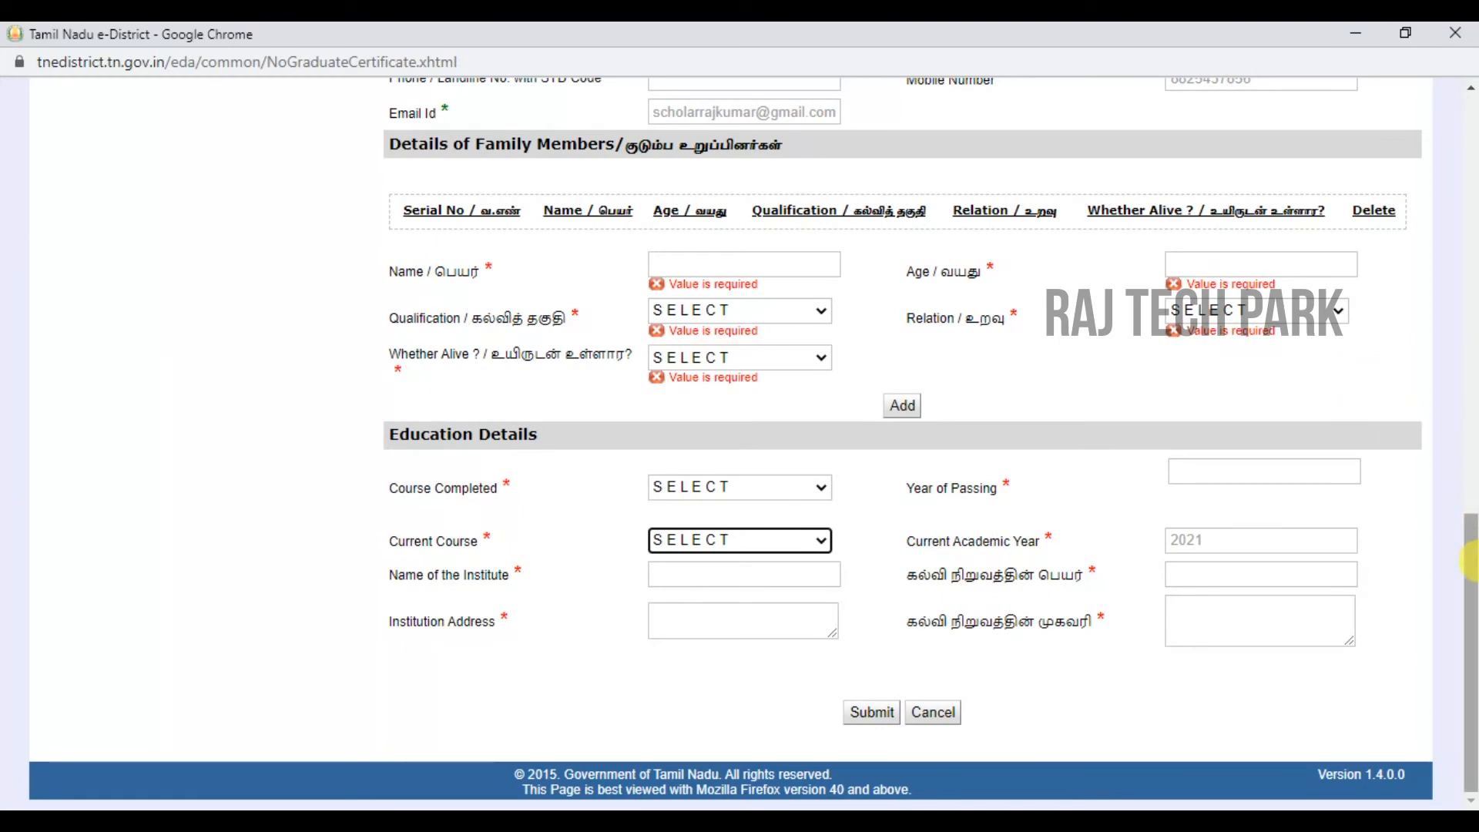
{"action": "mouse_move", "coordinate": [1472, 561]}
{"action": "left_mouse_down"}
{"action": "mouse_move", "coordinate": [1472, 448]}
{"action": "mouse_move", "coordinate": [1472, 582]}
{"action": "left_mouse_up"}
{"action": "mouse_move", "coordinate": [1472, 667]}
{"action": "left_mouse_down"}
{"action": "mouse_move", "coordinate": [1470, 202]}
{"action": "mouse_move", "coordinate": [1472, 647]}
{"action": "left_mouse_up"}
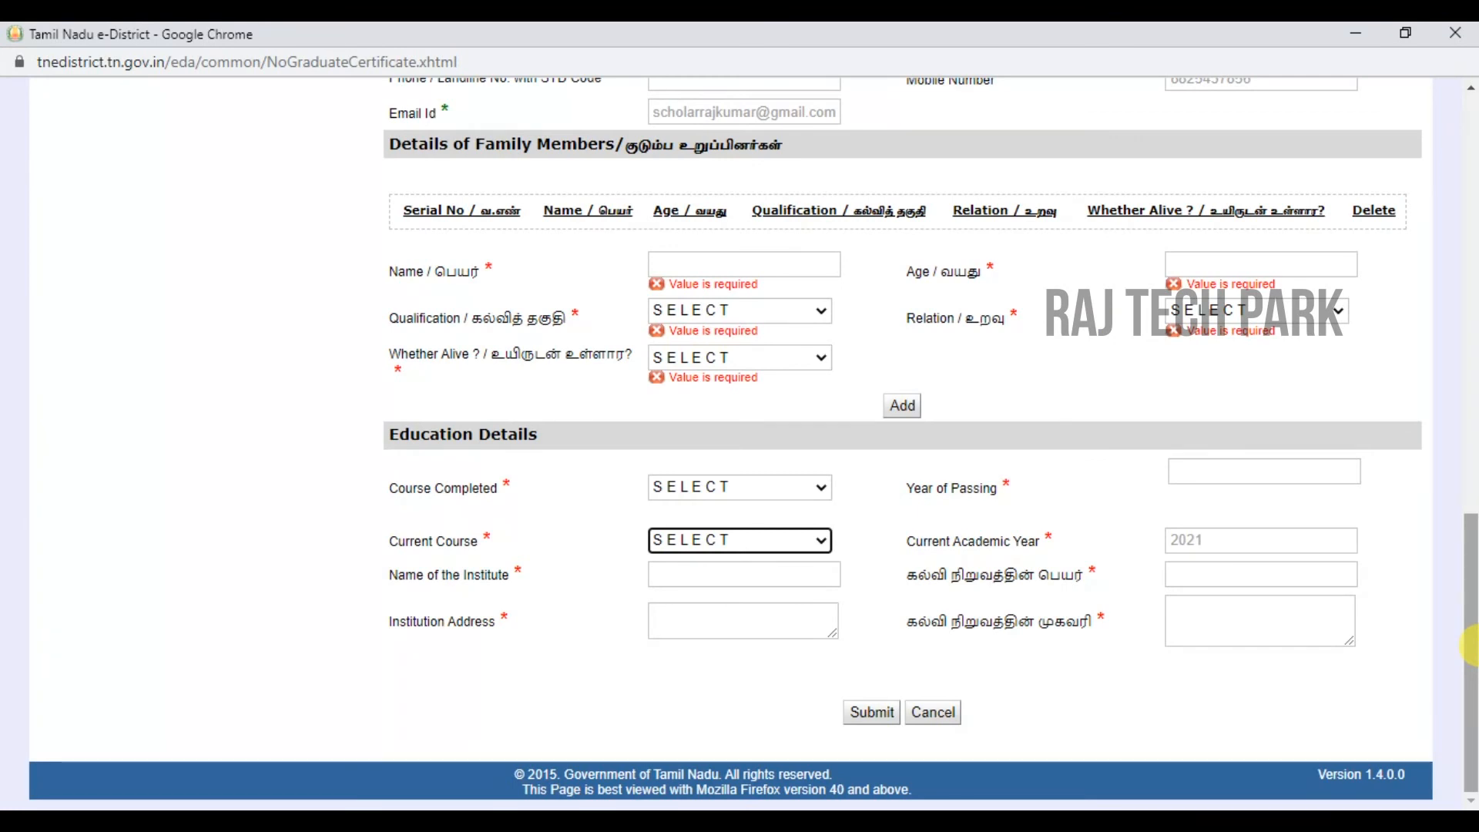